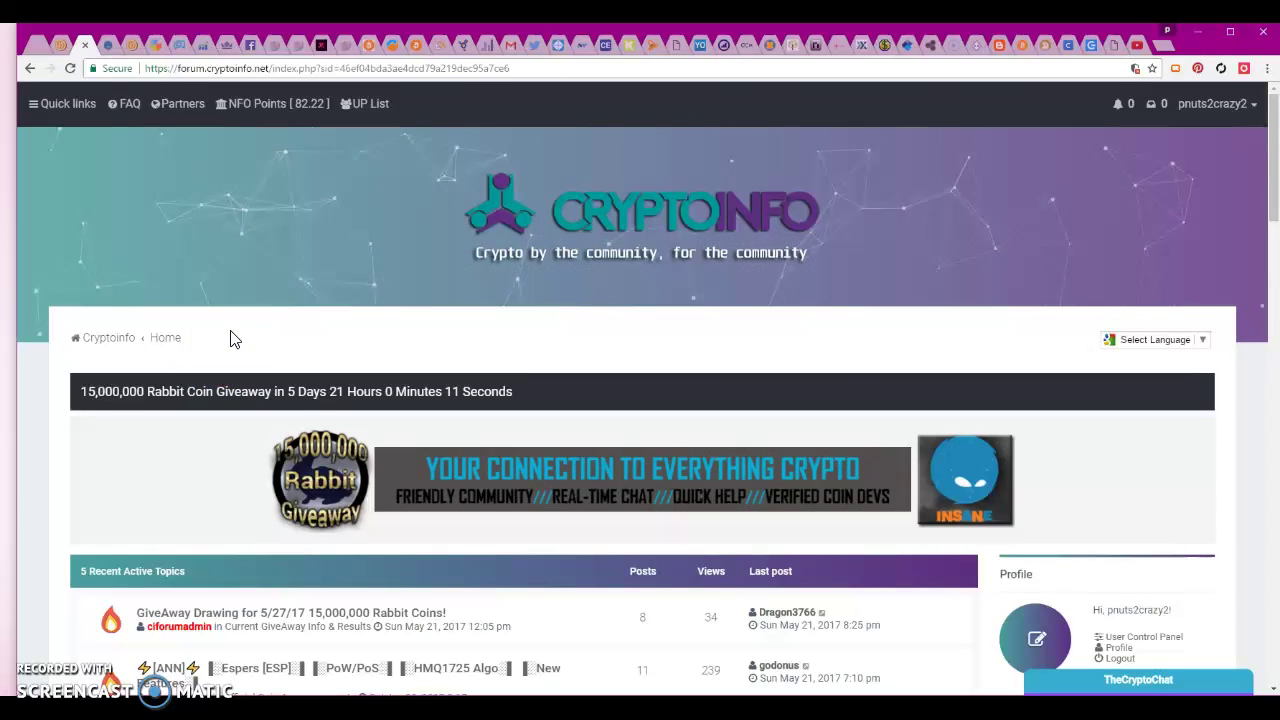
- Open the NFO Points control panel from the forum's quick links
click(238, 220)
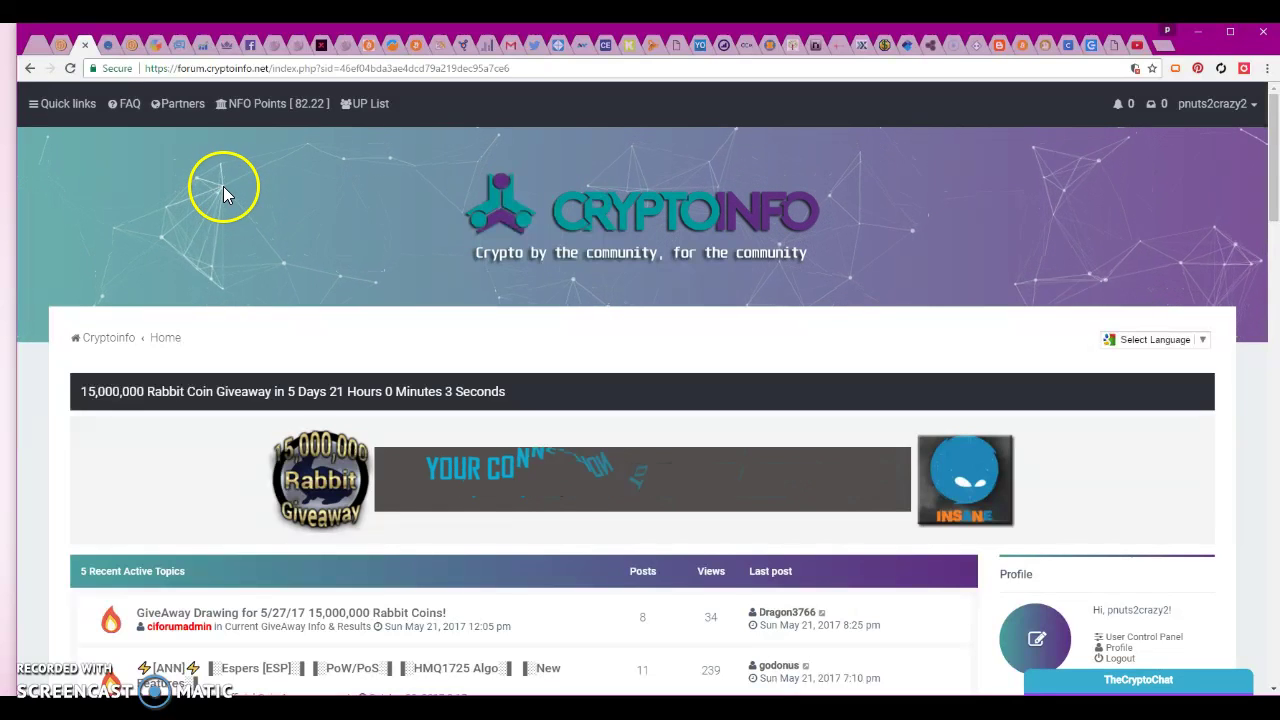
click(70, 107)
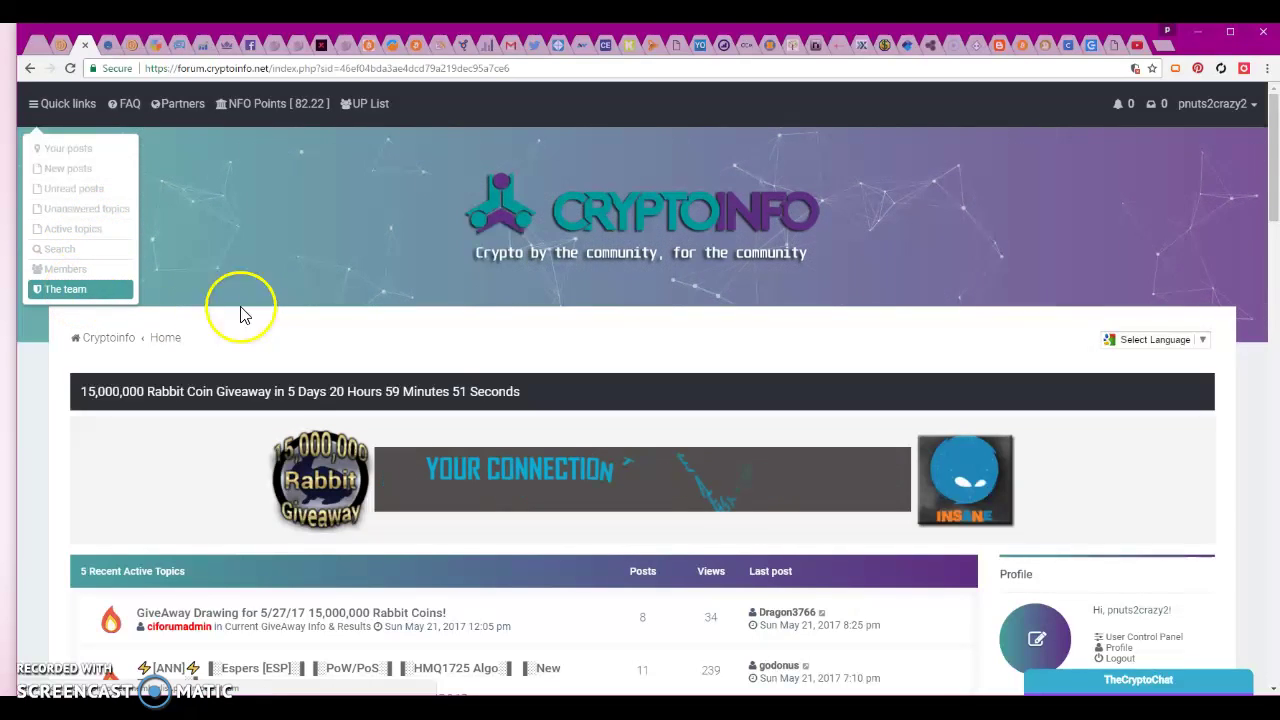
click(250, 115)
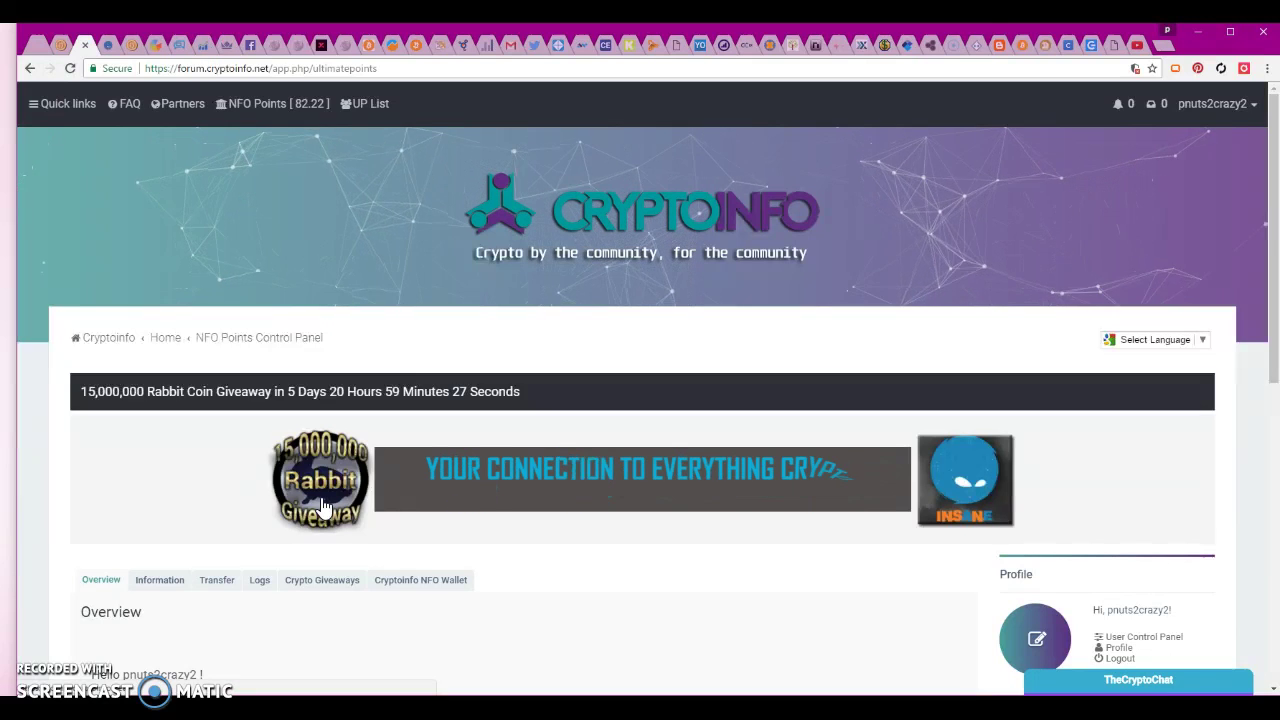
- Review the Overview's balances: 82.22 points on hand, 536.99 banked, 2 tickets, plus leaderboards
click(385, 533)
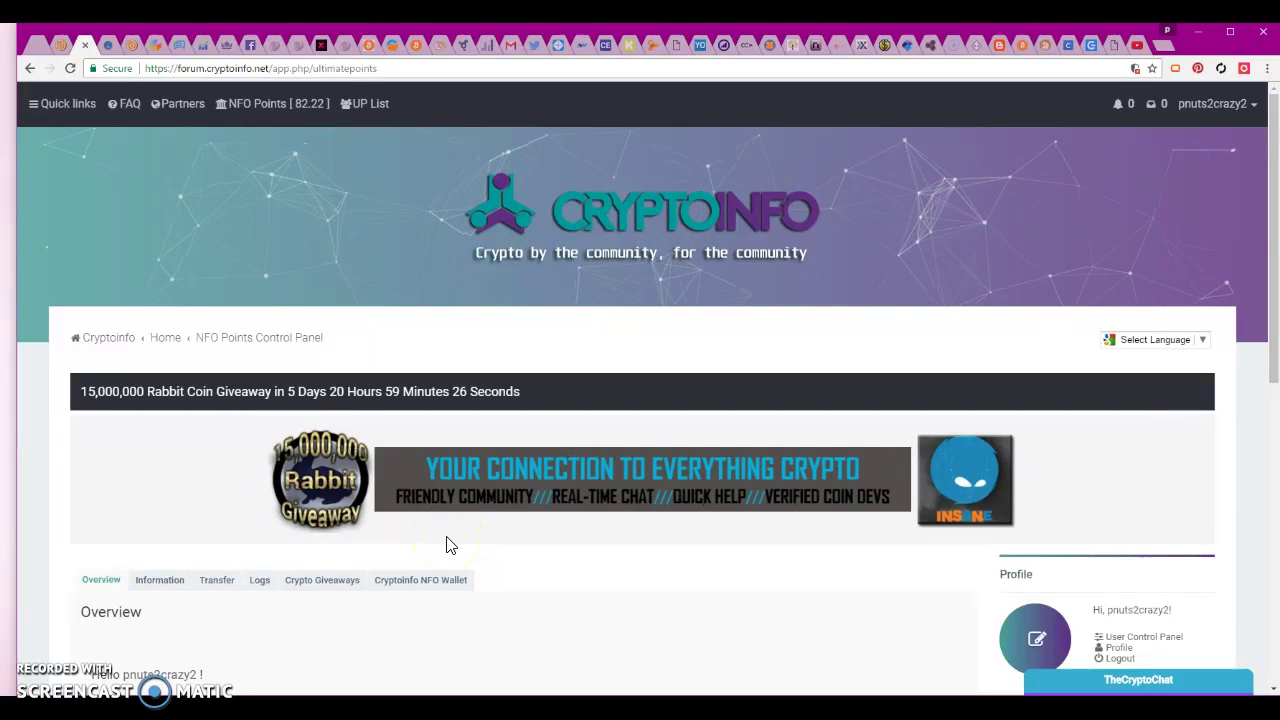
scroll(447, 543, down, 1)
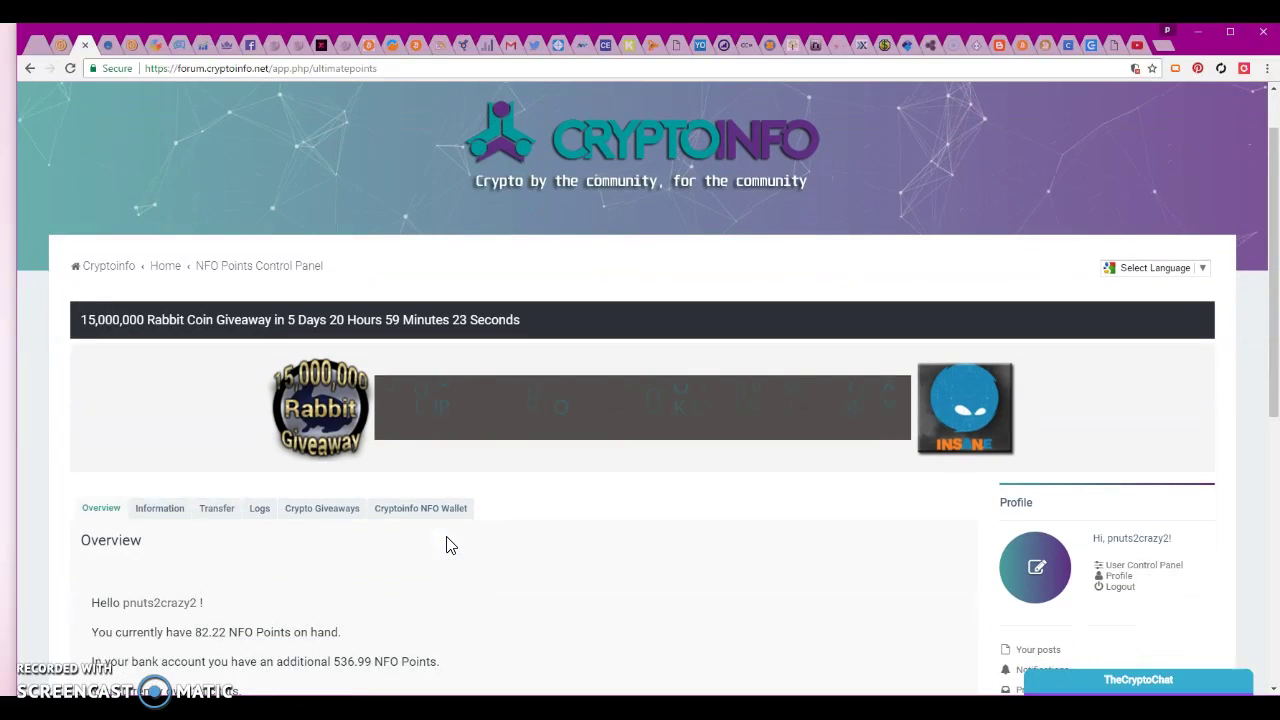
scroll(447, 543, down, 1)
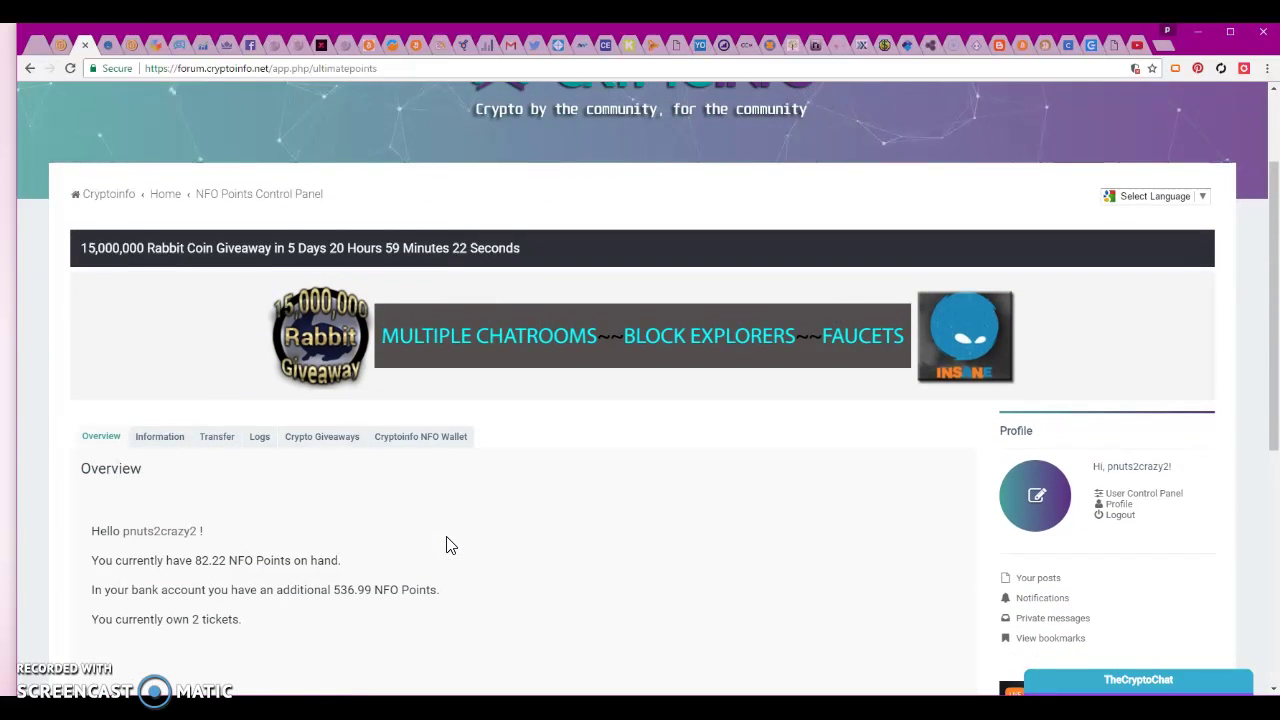
scroll(447, 543, down, 1)
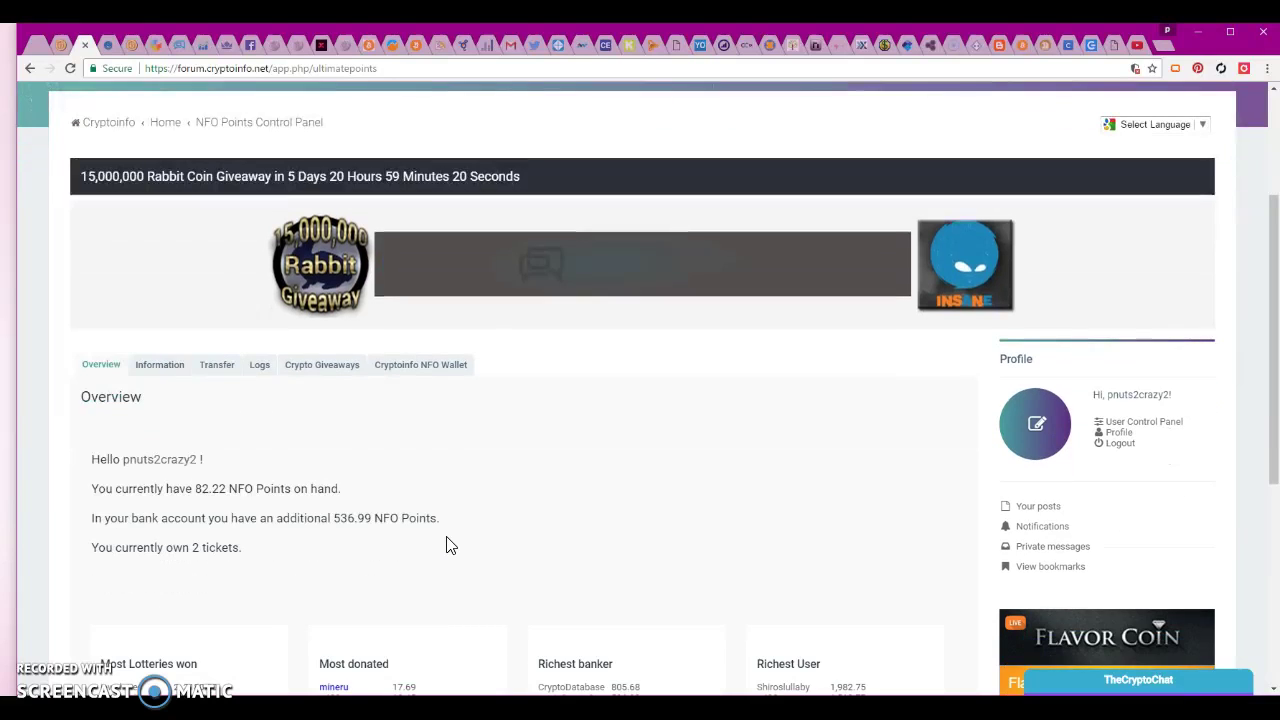
scroll(448, 543, down, 1)
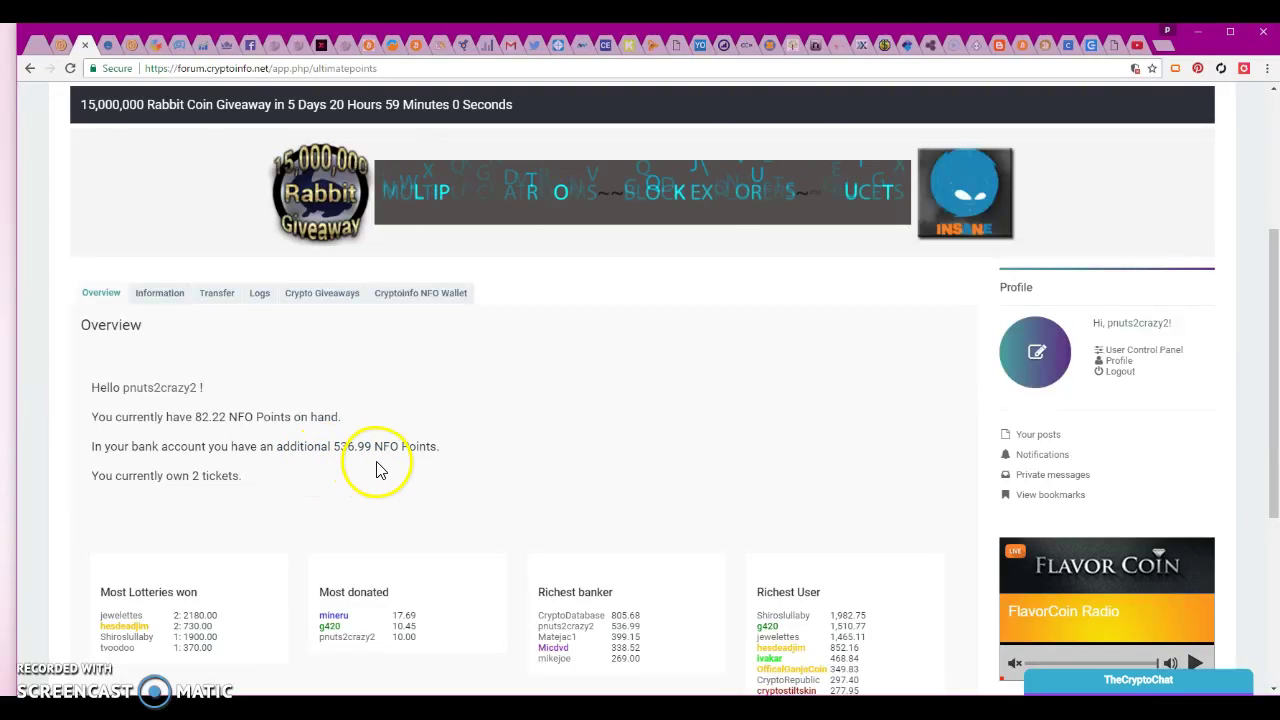
scroll(369, 476, down, 1)
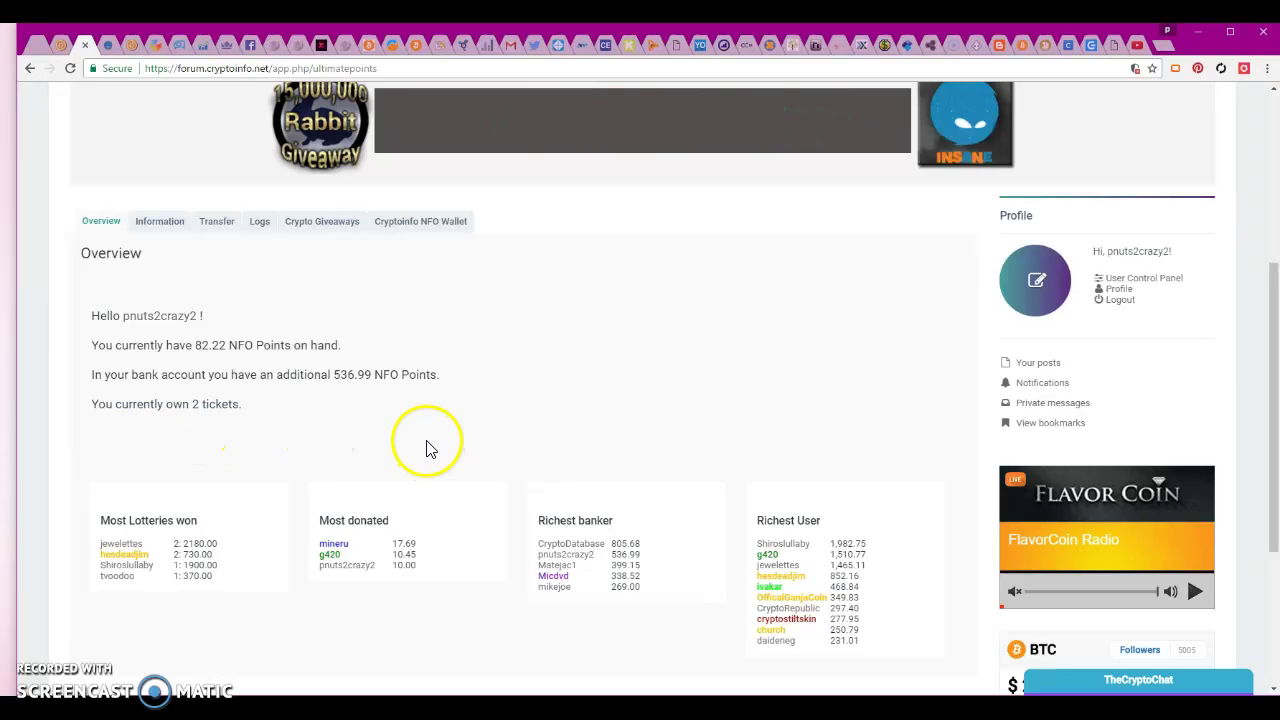
scroll(428, 448, down, 1)
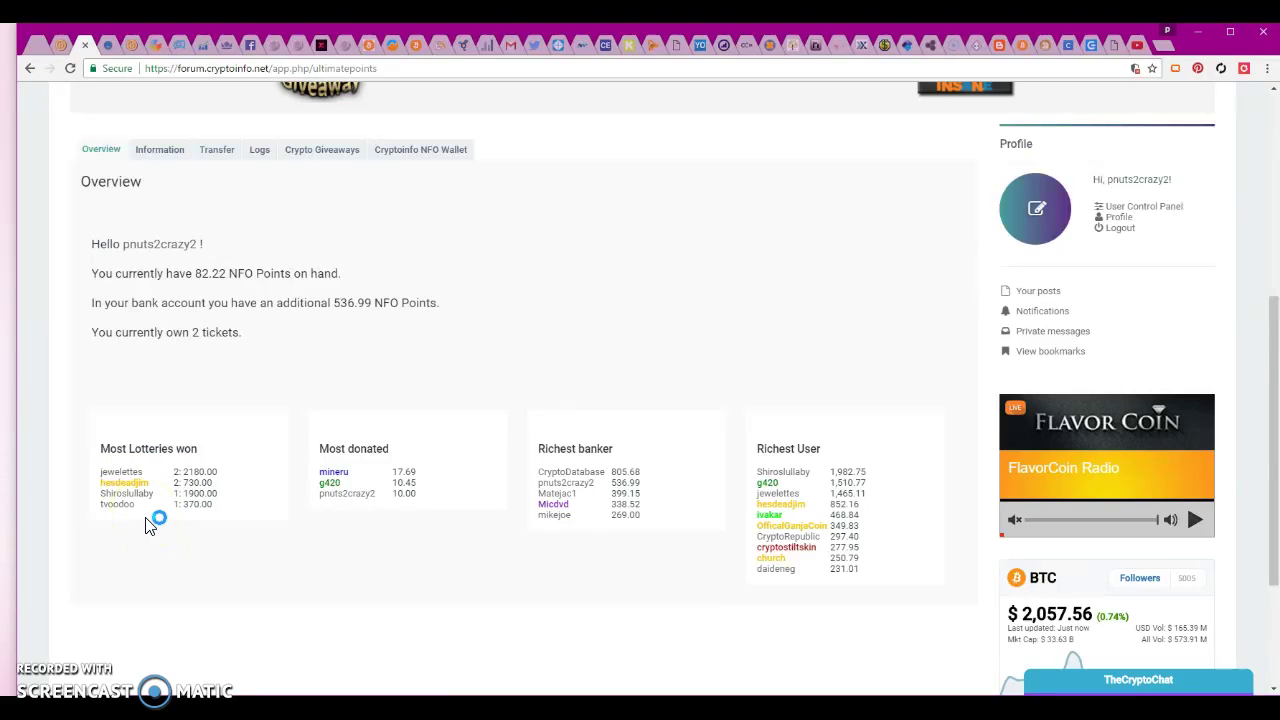
- Switch the NFO Points control panel to its Information tab showing 82.22 points cash on hand
click(220, 535)
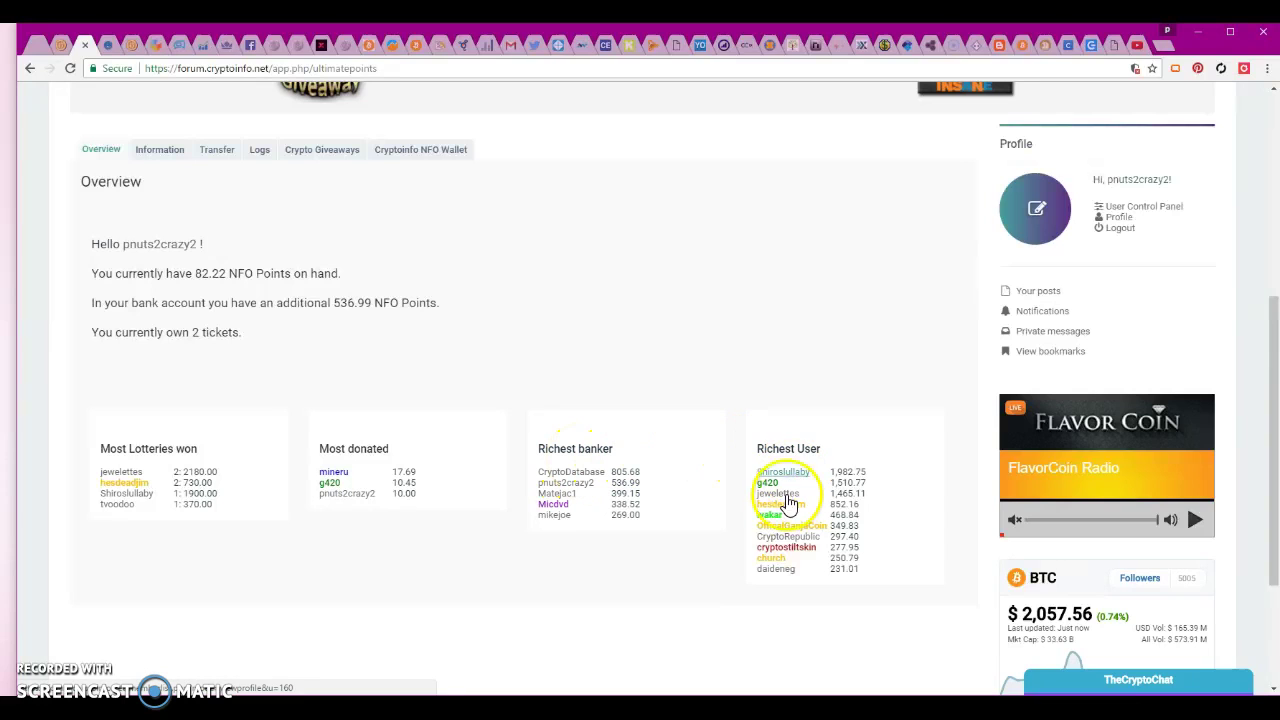
click(770, 570)
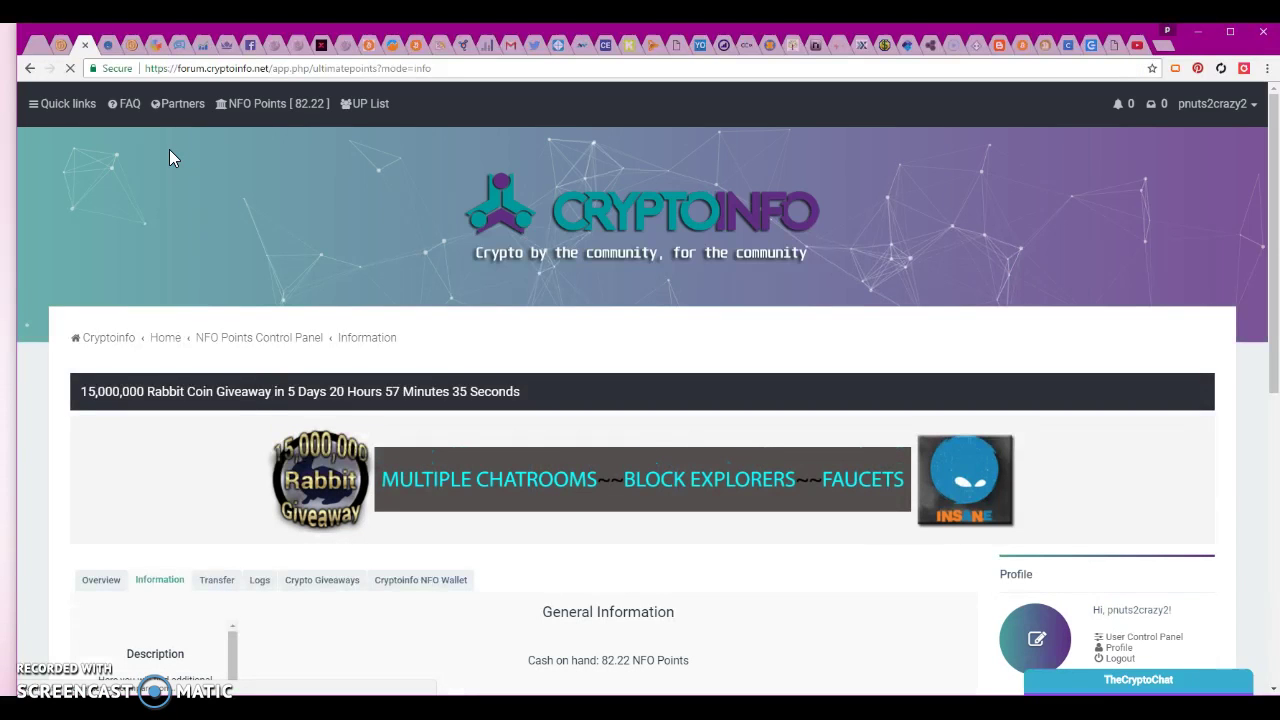
- Scroll through the Information tab's list of NFO Points earned for each kind of post
scroll(240, 353, down, 2)
scroll(240, 353, down, 3)
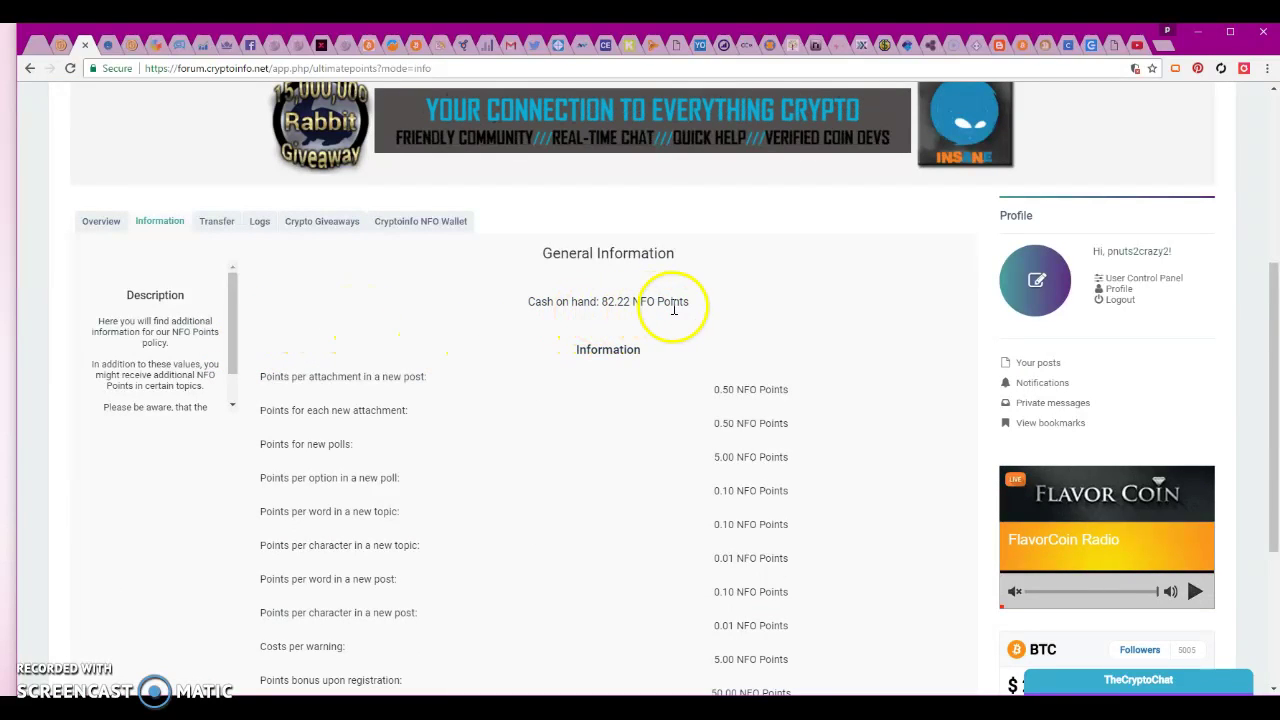
scroll(543, 349, down, 1)
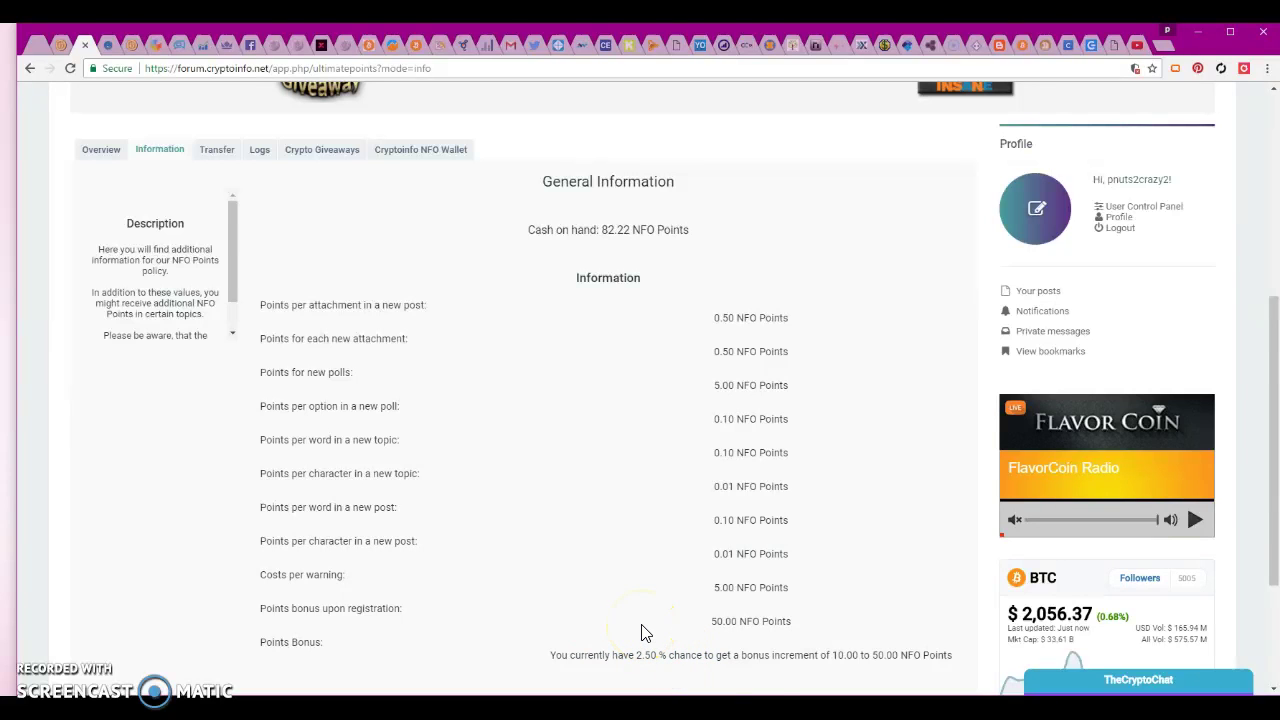
scroll(643, 632, up, 1)
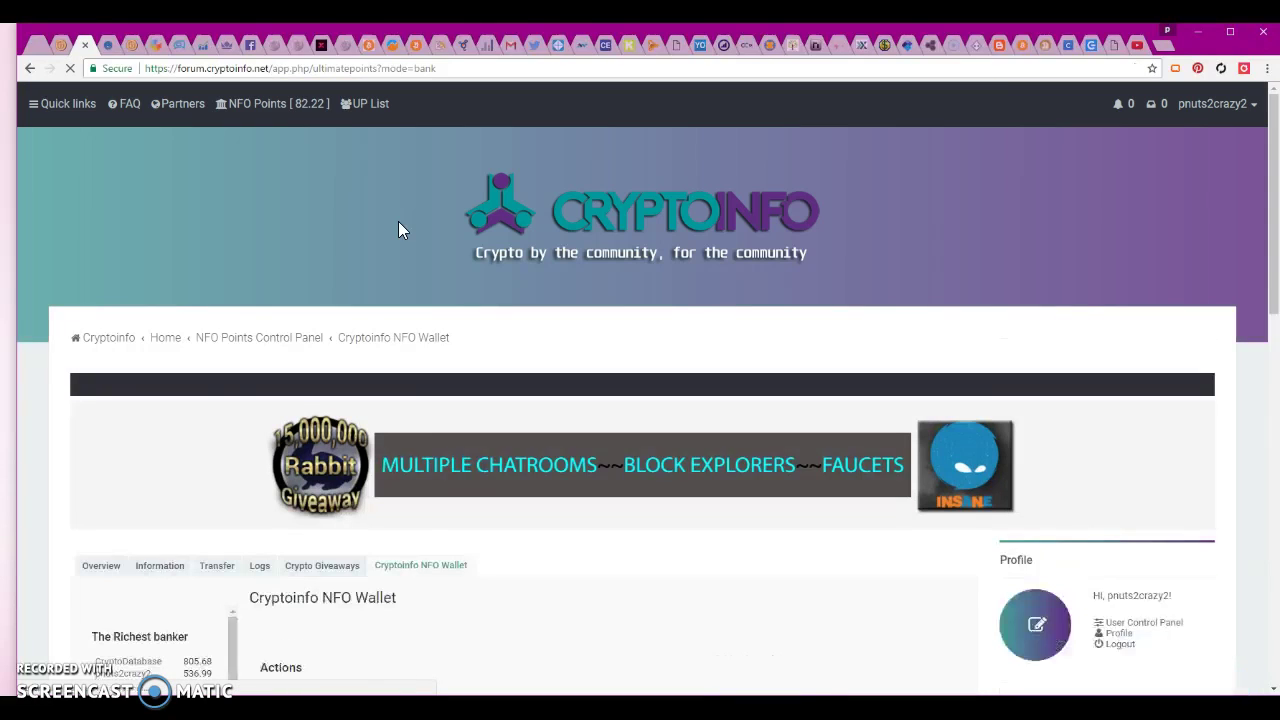
scroll(434, 400, down, 3)
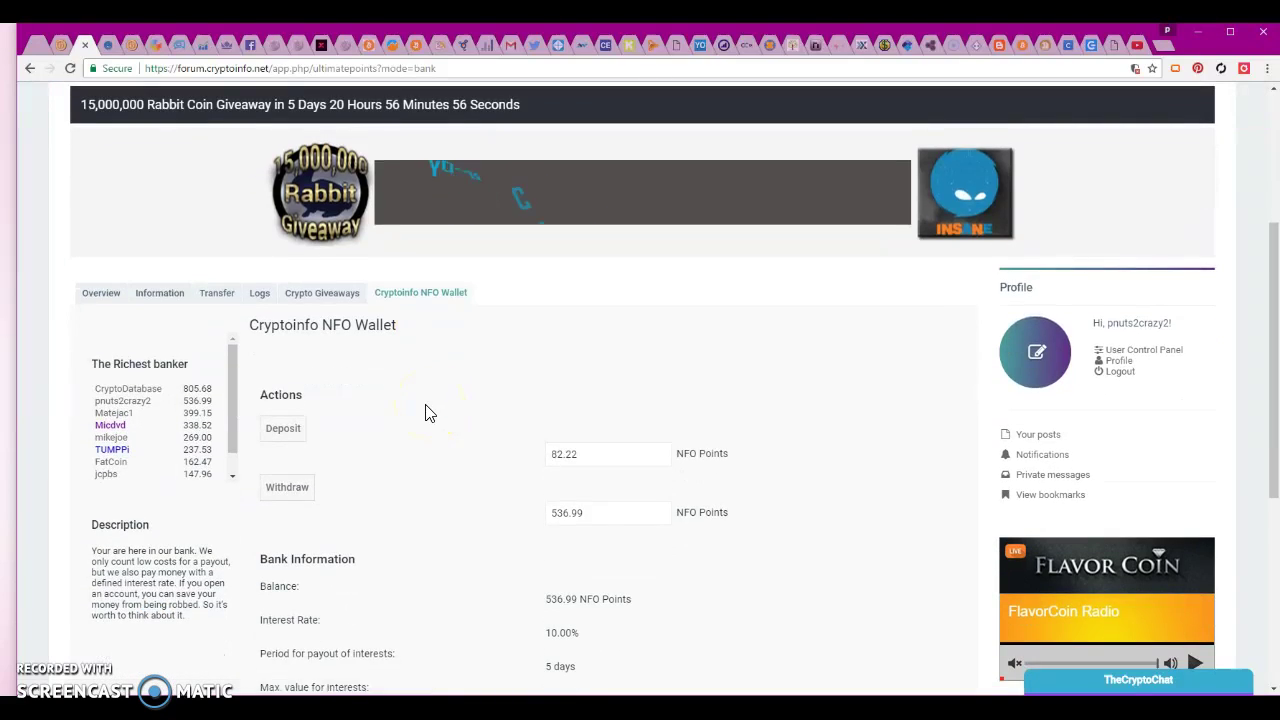
scroll(425, 413, down, 1)
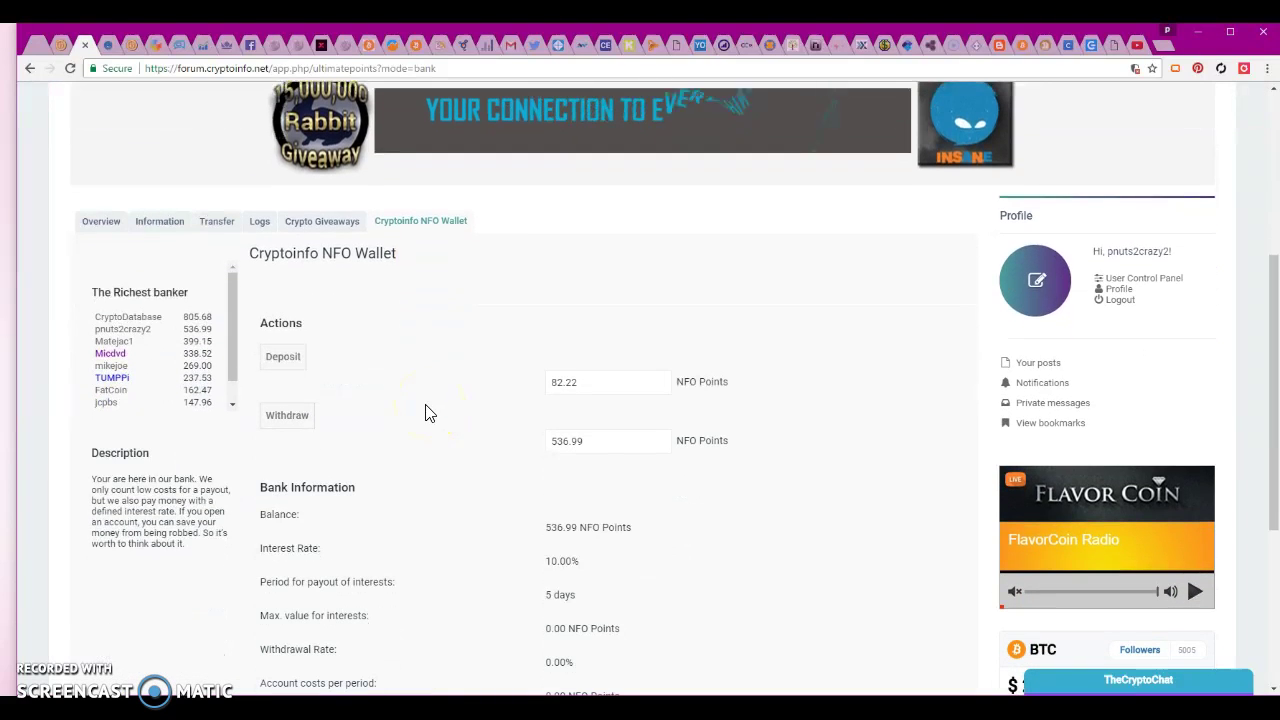
click(609, 448)
click(500, 476)
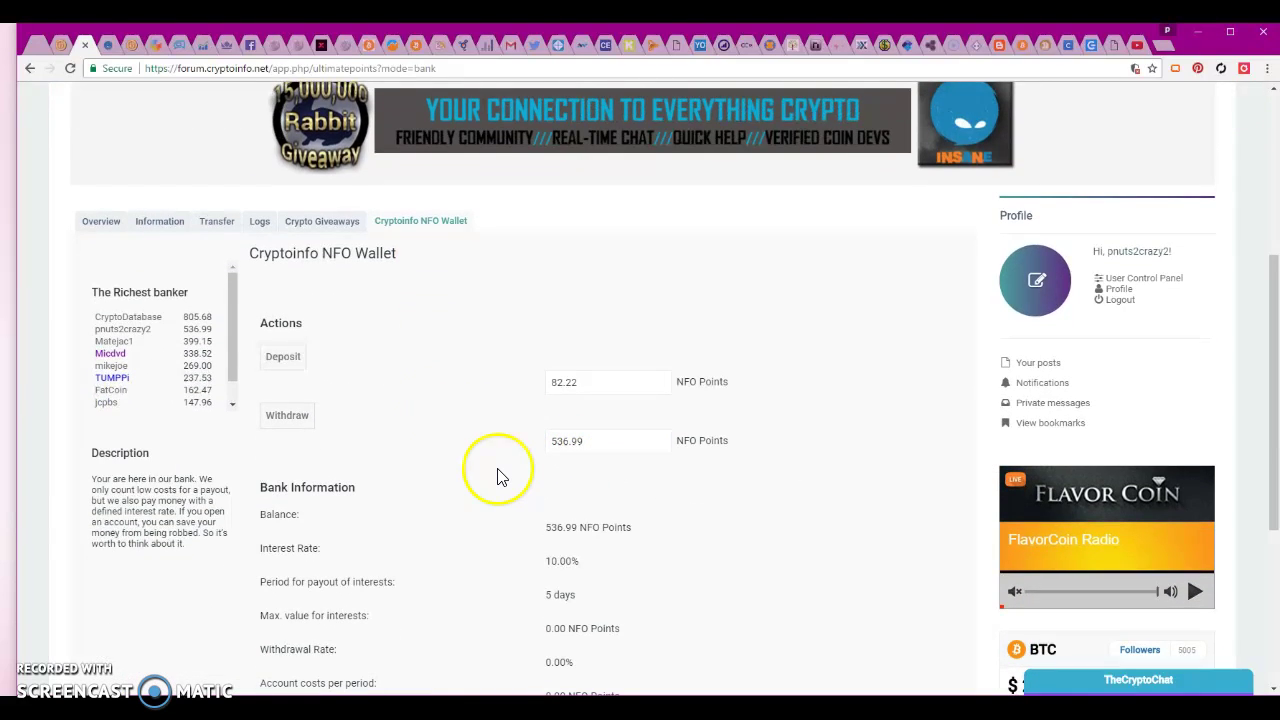
click(303, 422)
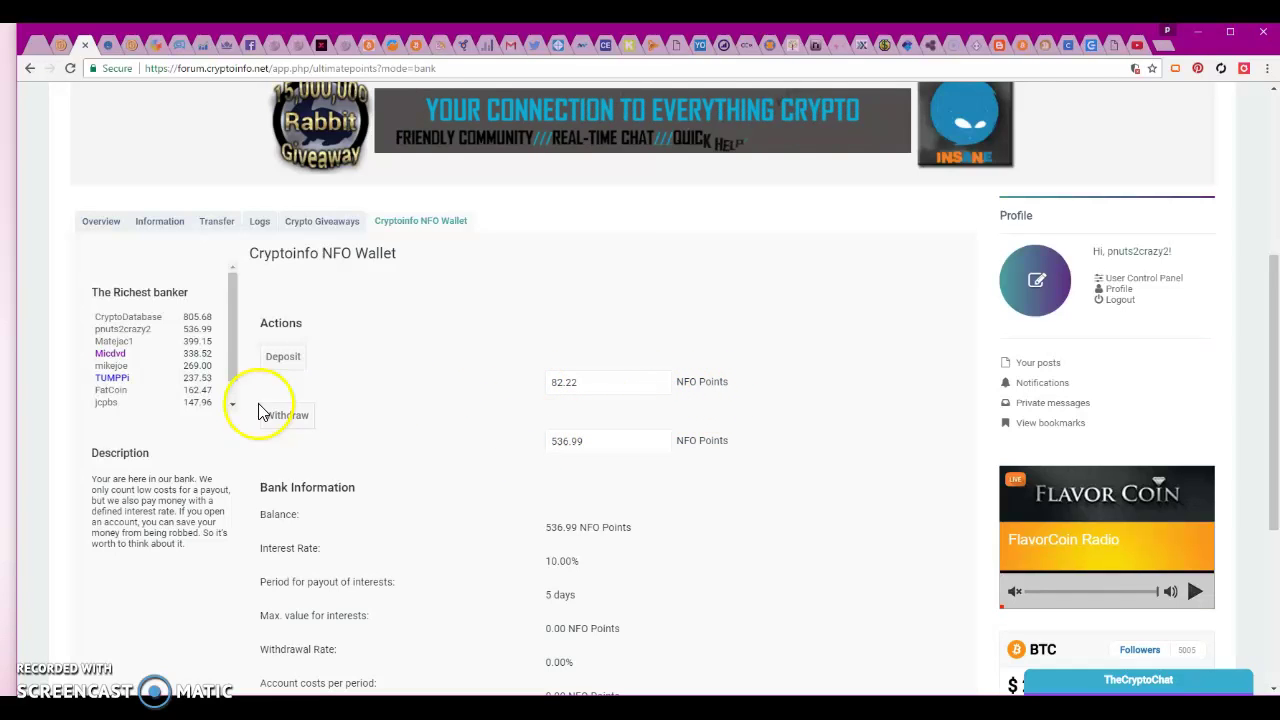
click(554, 390)
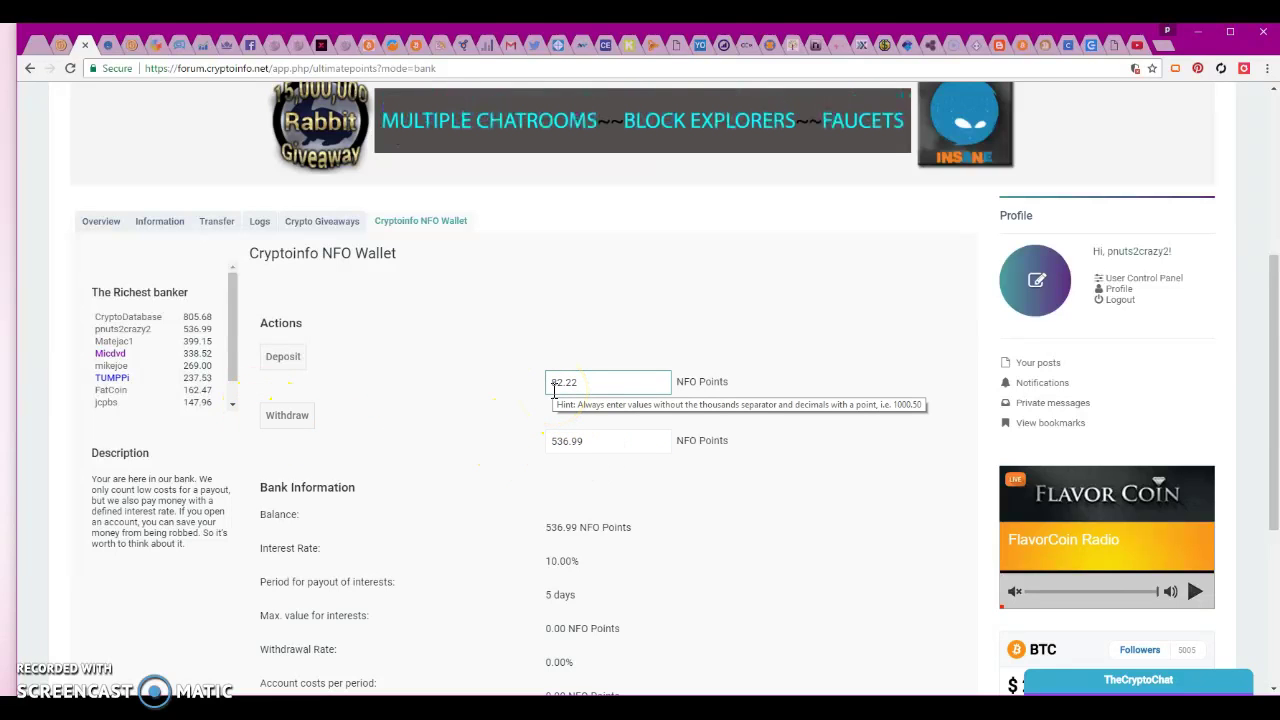
click(586, 400)
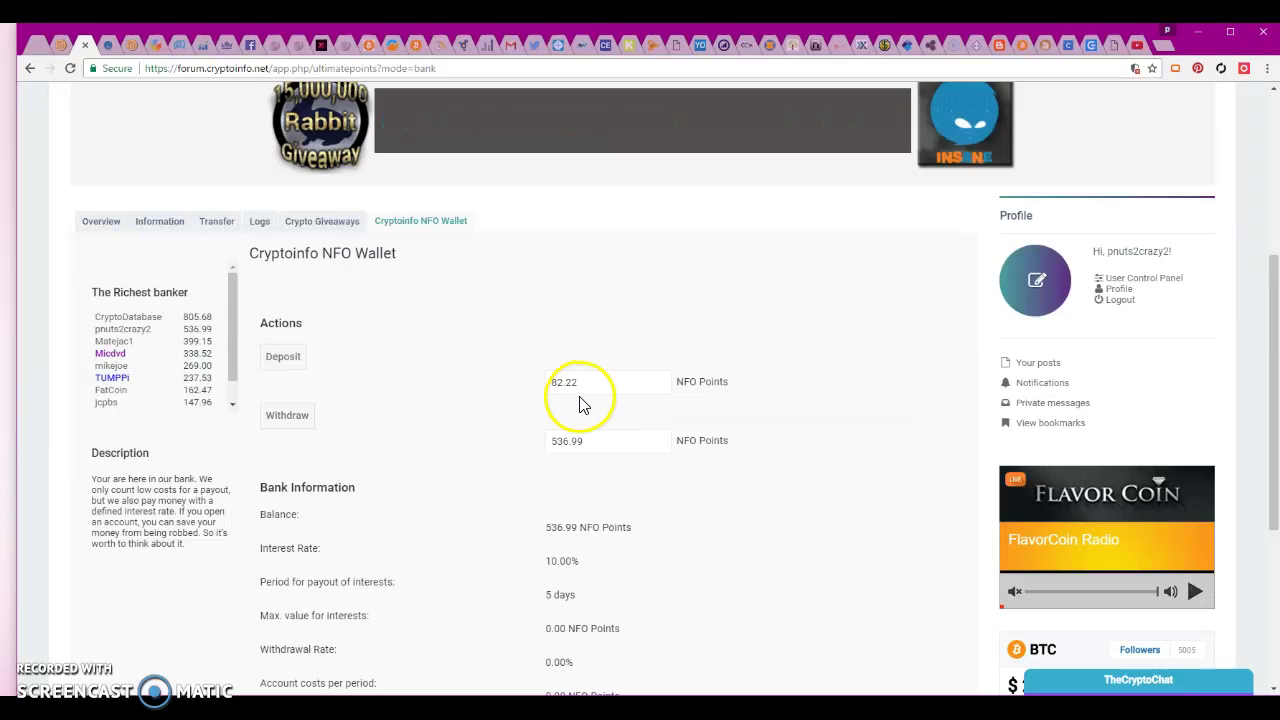
scroll(457, 420, down, 2)
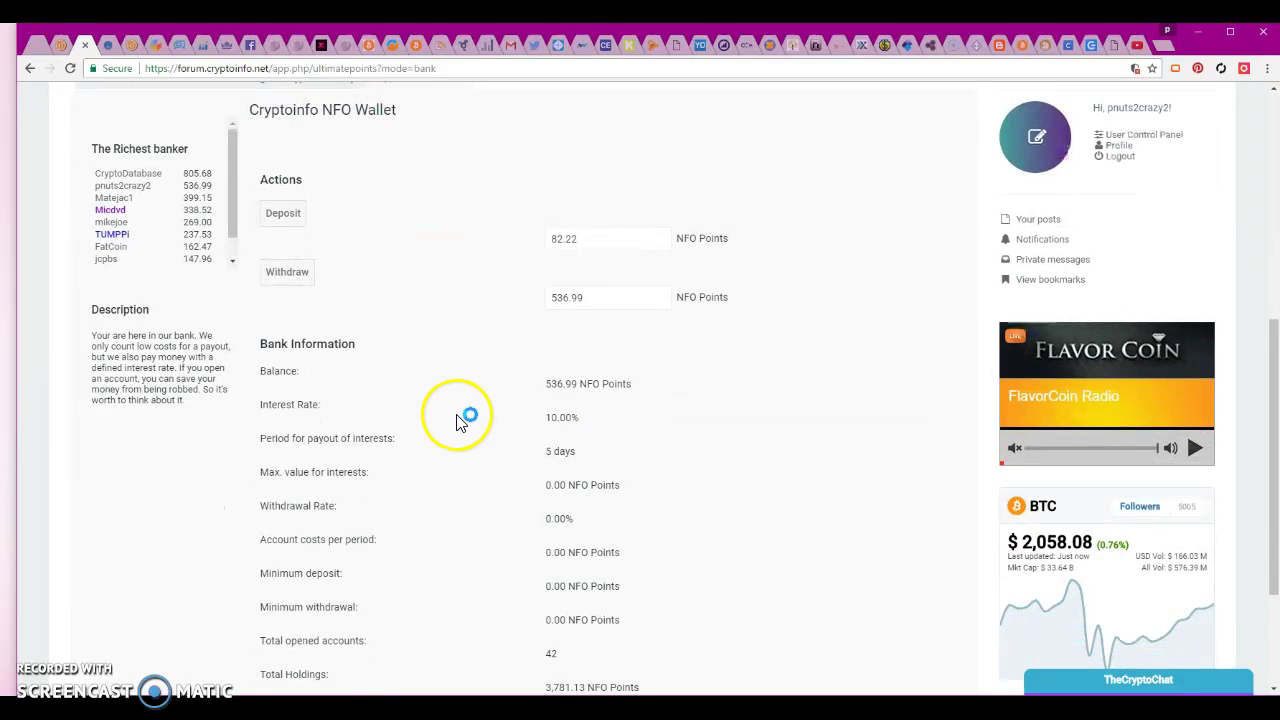
scroll(478, 414, down, 1)
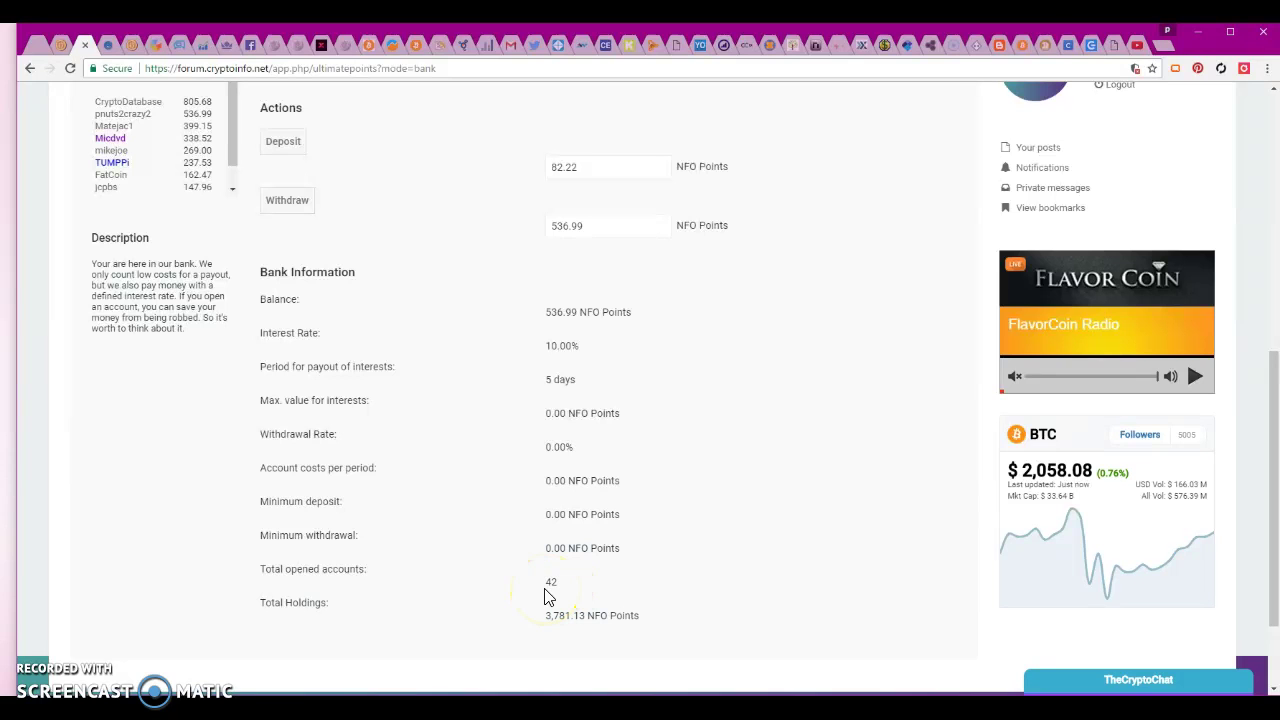
scroll(435, 558, up, 3)
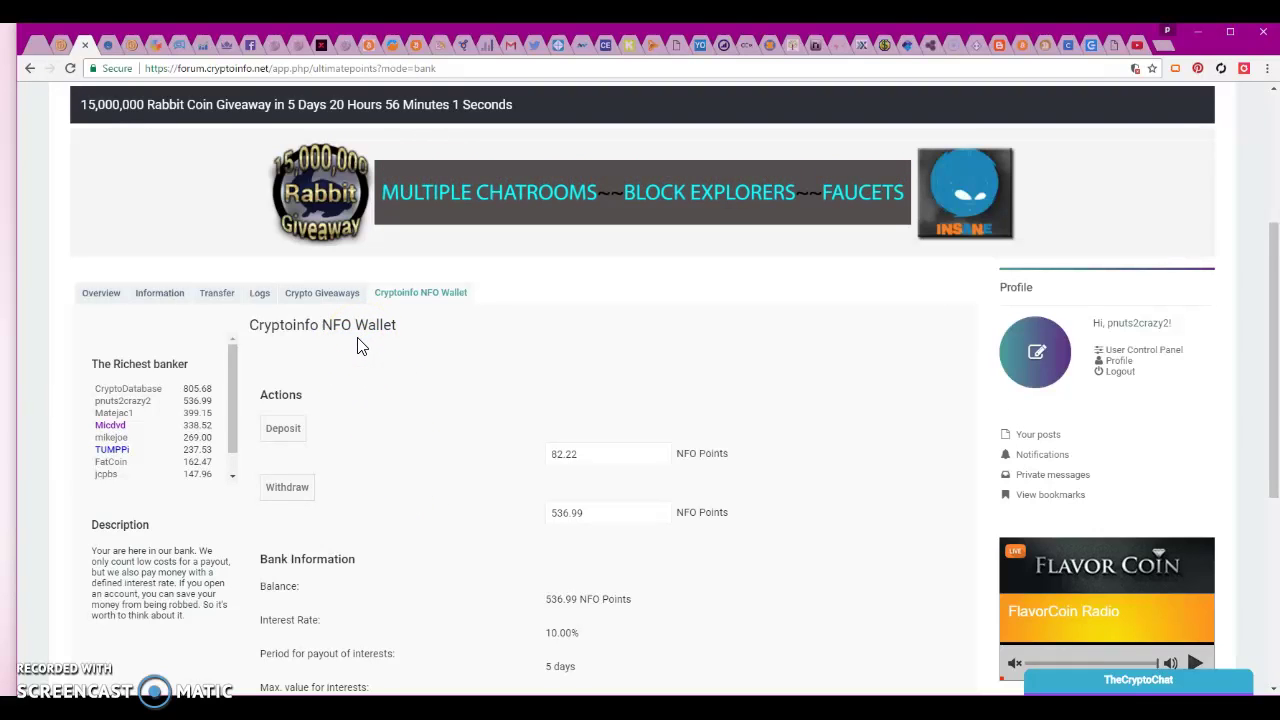
scroll(360, 345, up, 1)
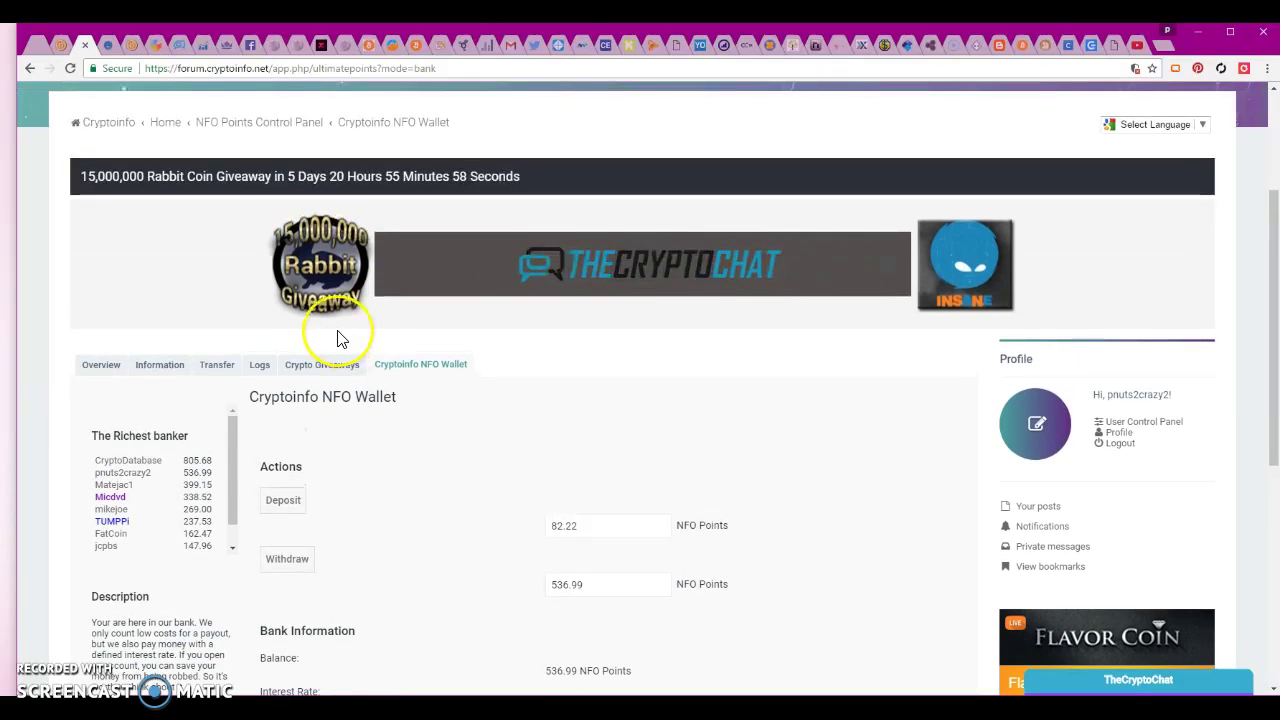
click(333, 337)
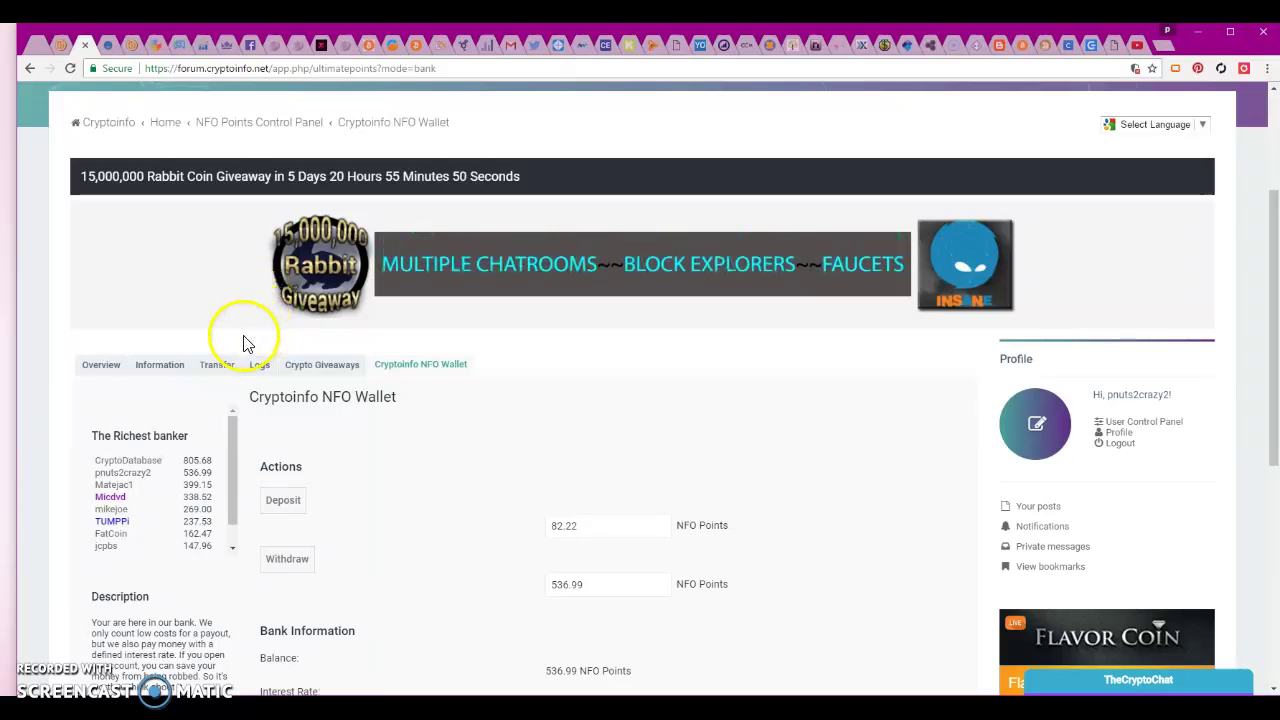
click(300, 372)
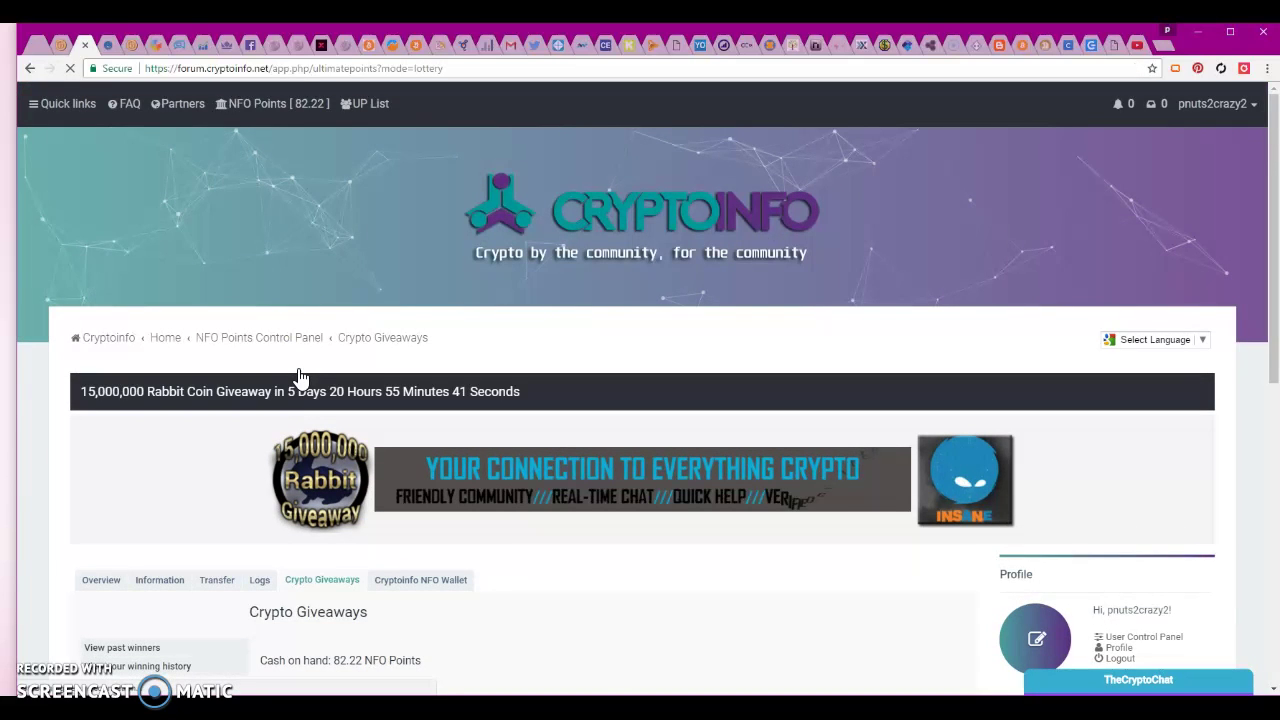
scroll(300, 378, down, 2)
scroll(310, 380, down, 2)
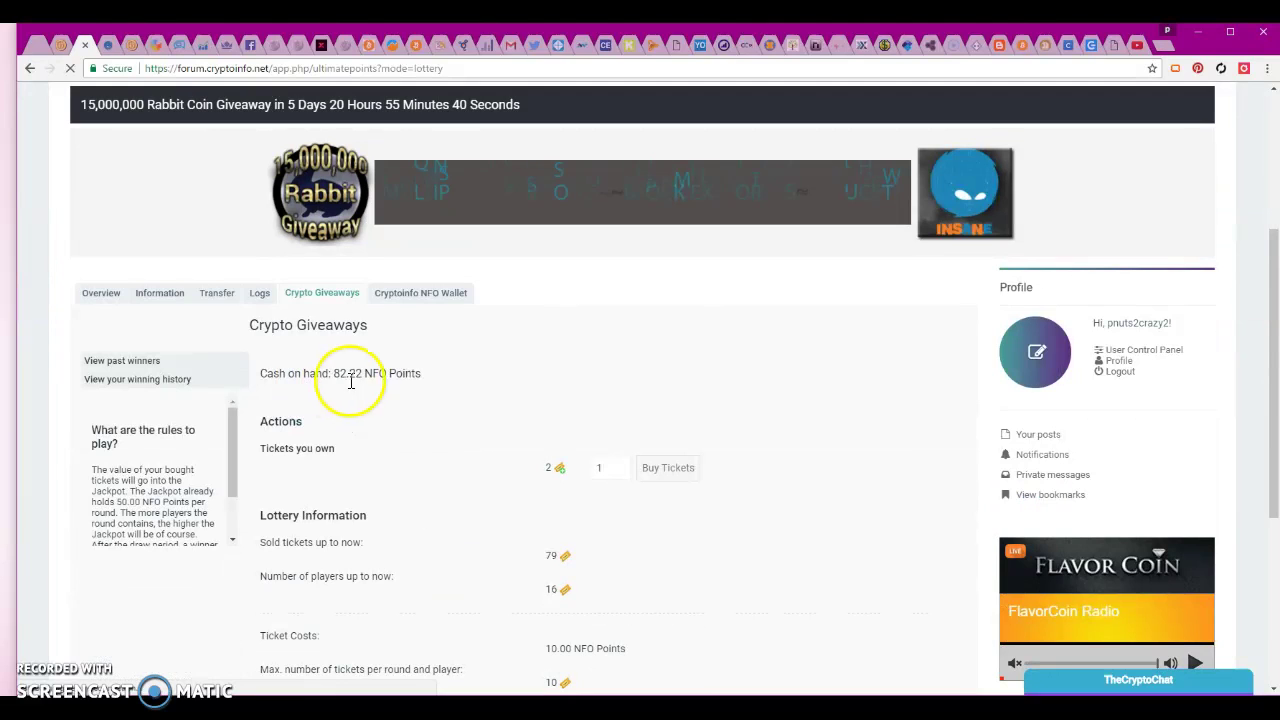
click(380, 402)
scroll(380, 408, down, 1)
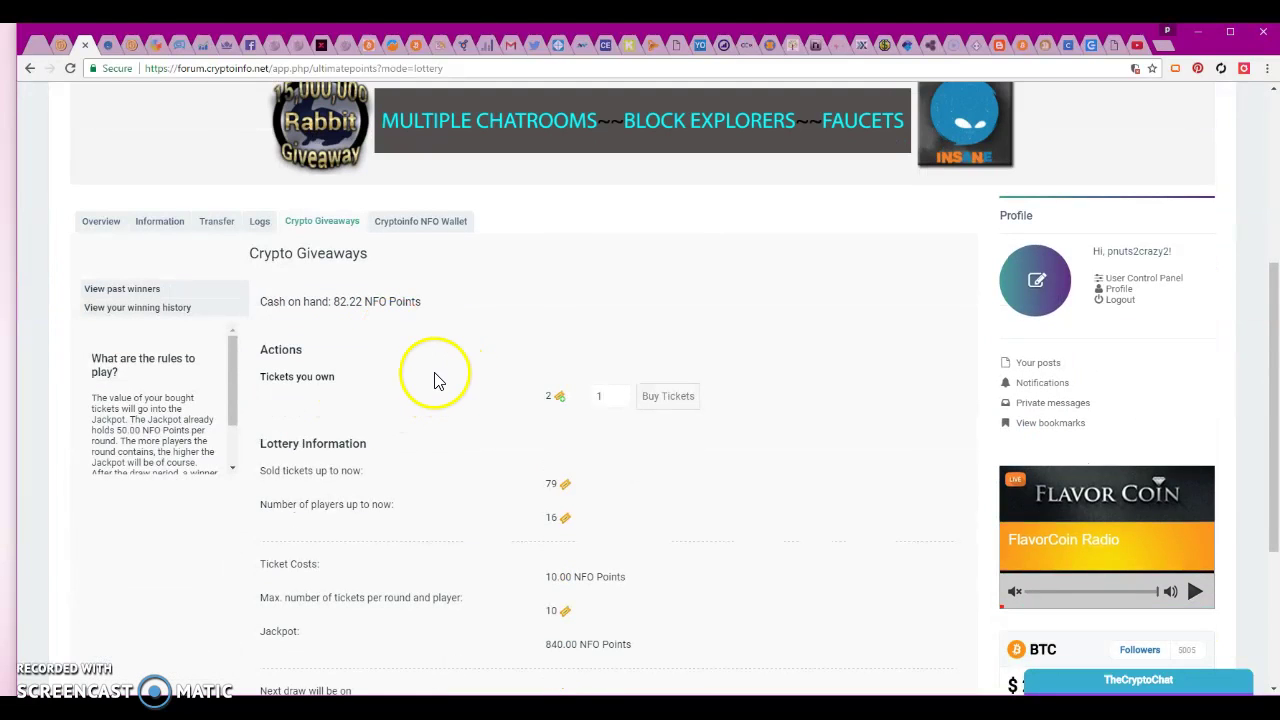
click(386, 350)
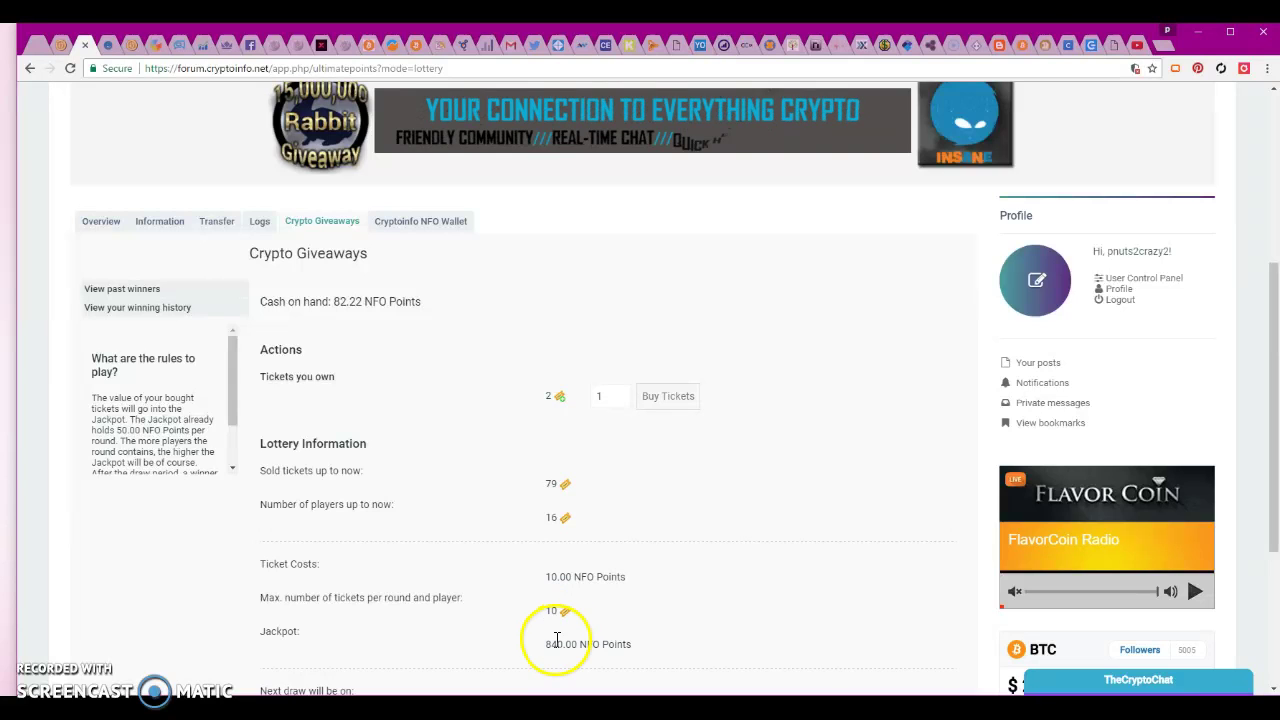
scroll(552, 640, down, 2)
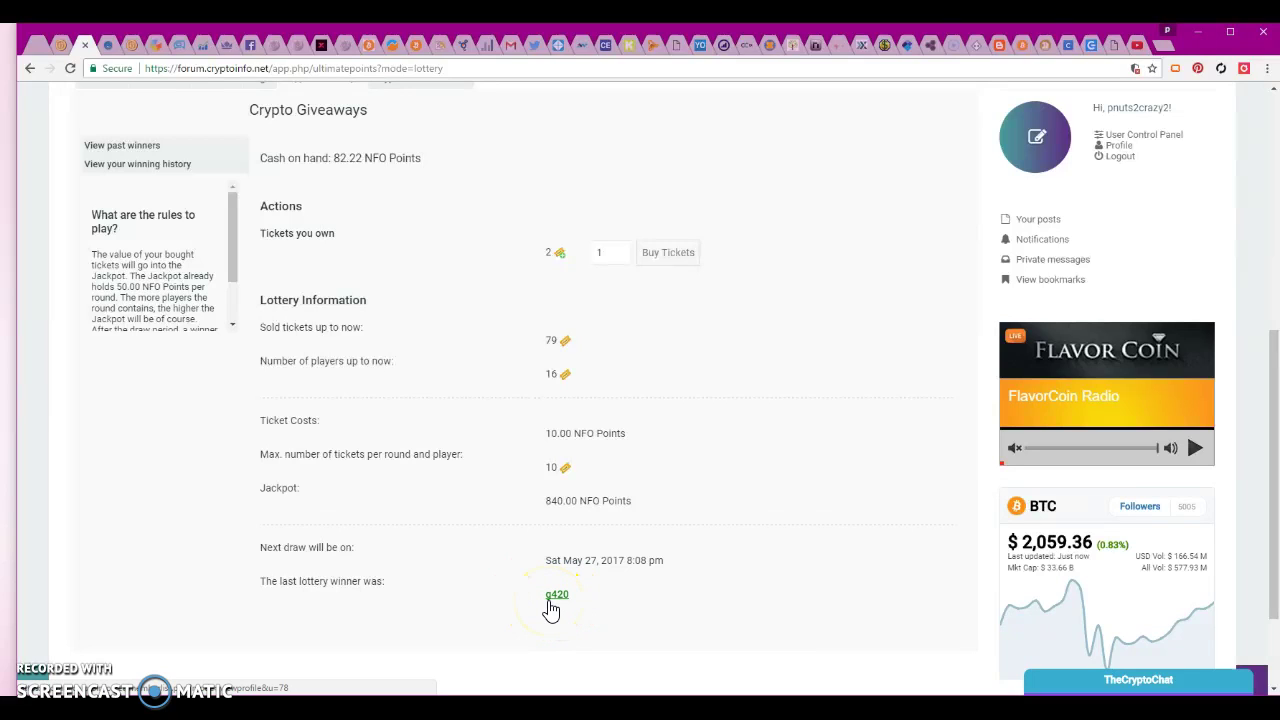
click(550, 608)
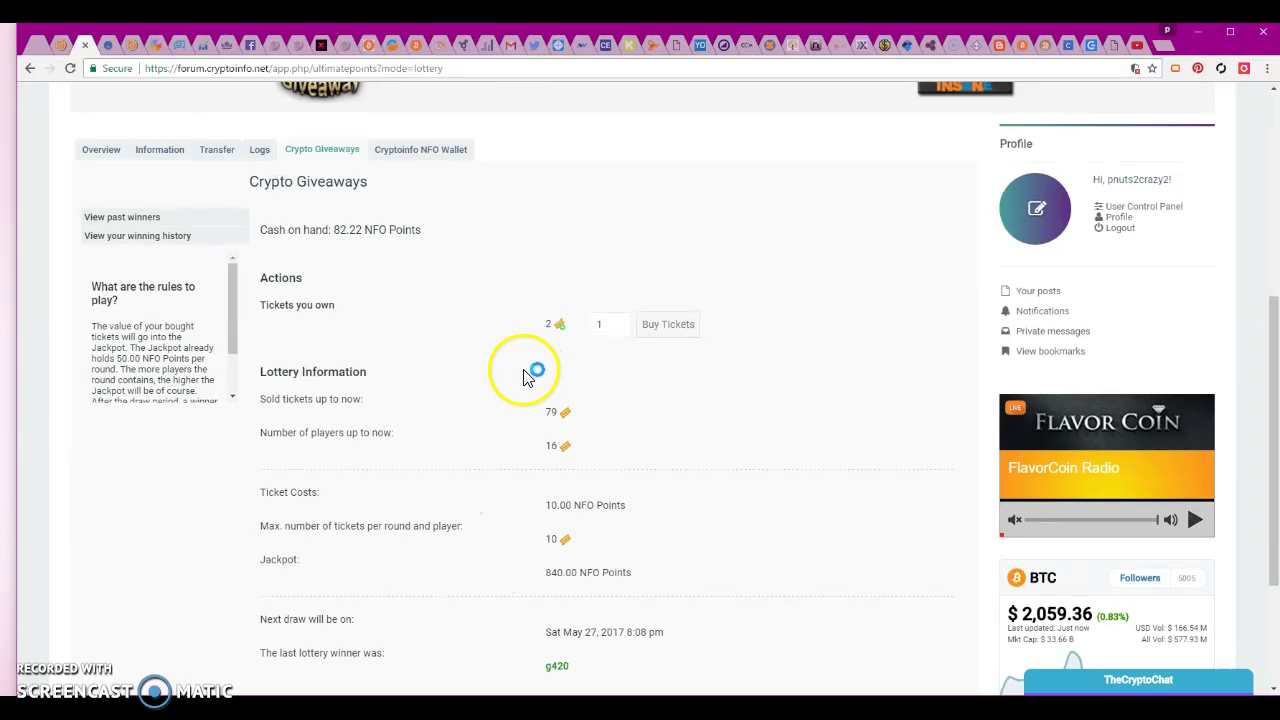
click(541, 358)
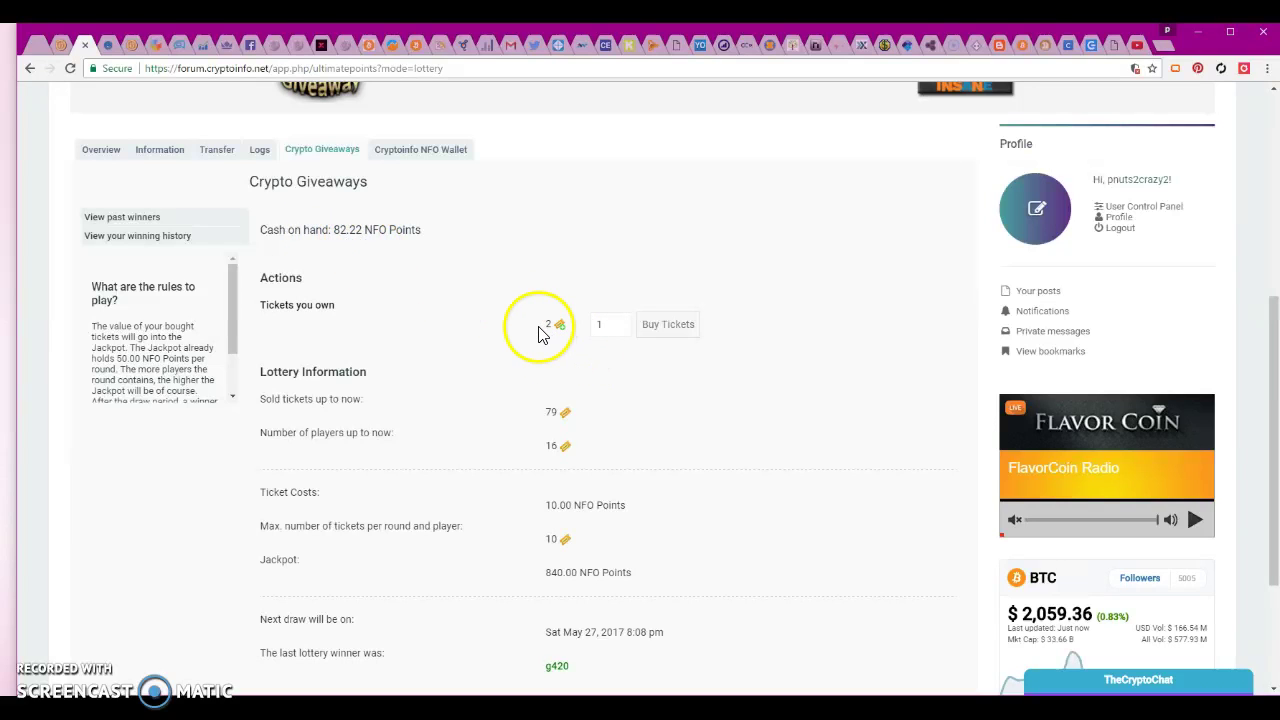
- Buy a single lottery ticket with the quantity left at 1
click(607, 335)
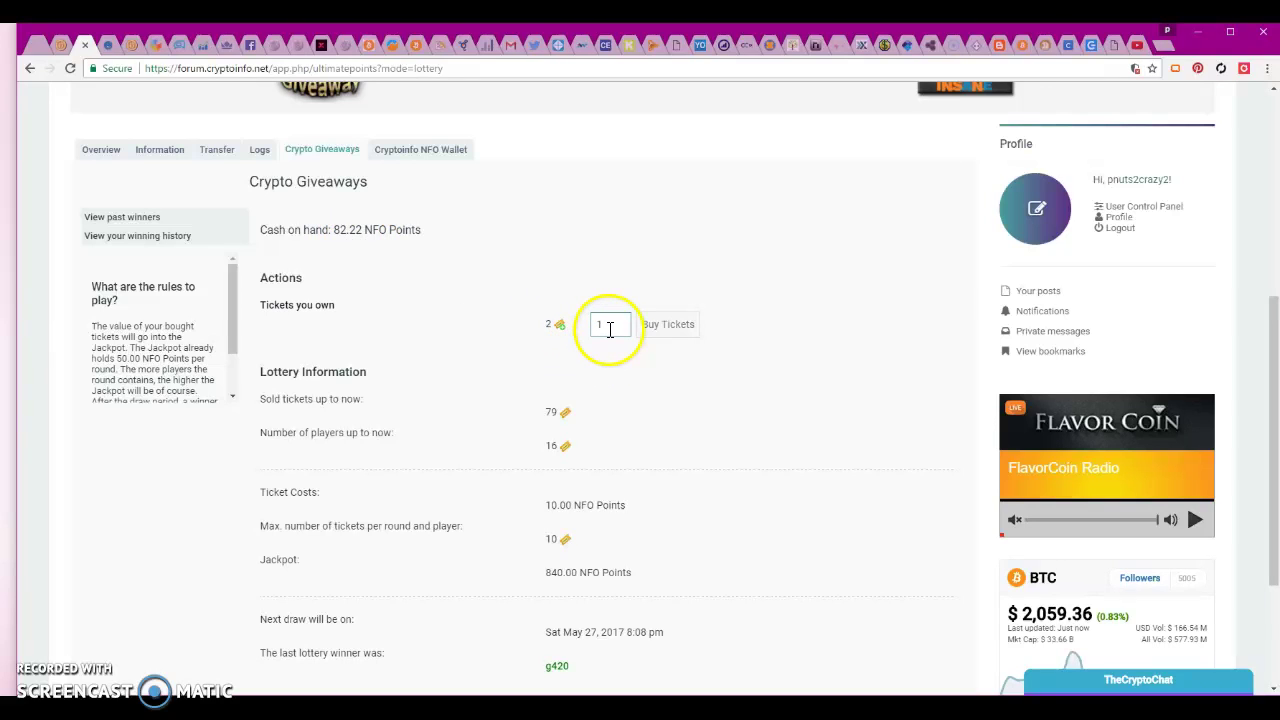
click(643, 364)
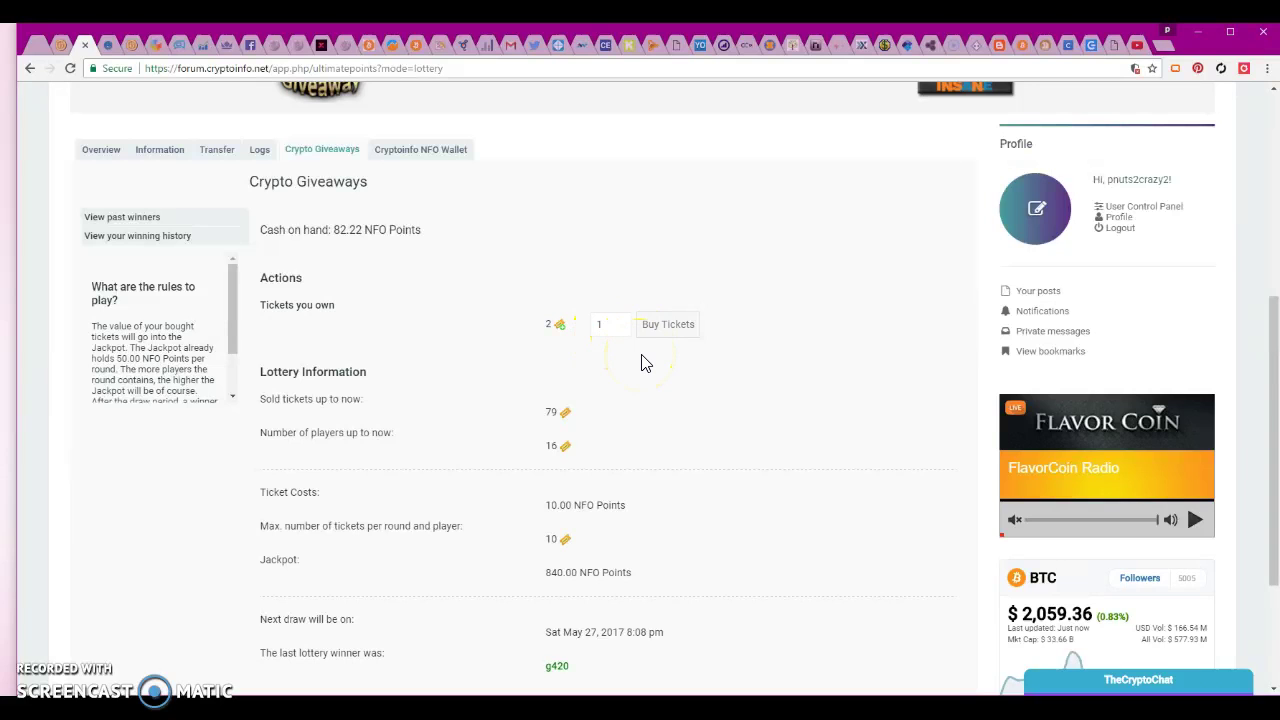
click(656, 335)
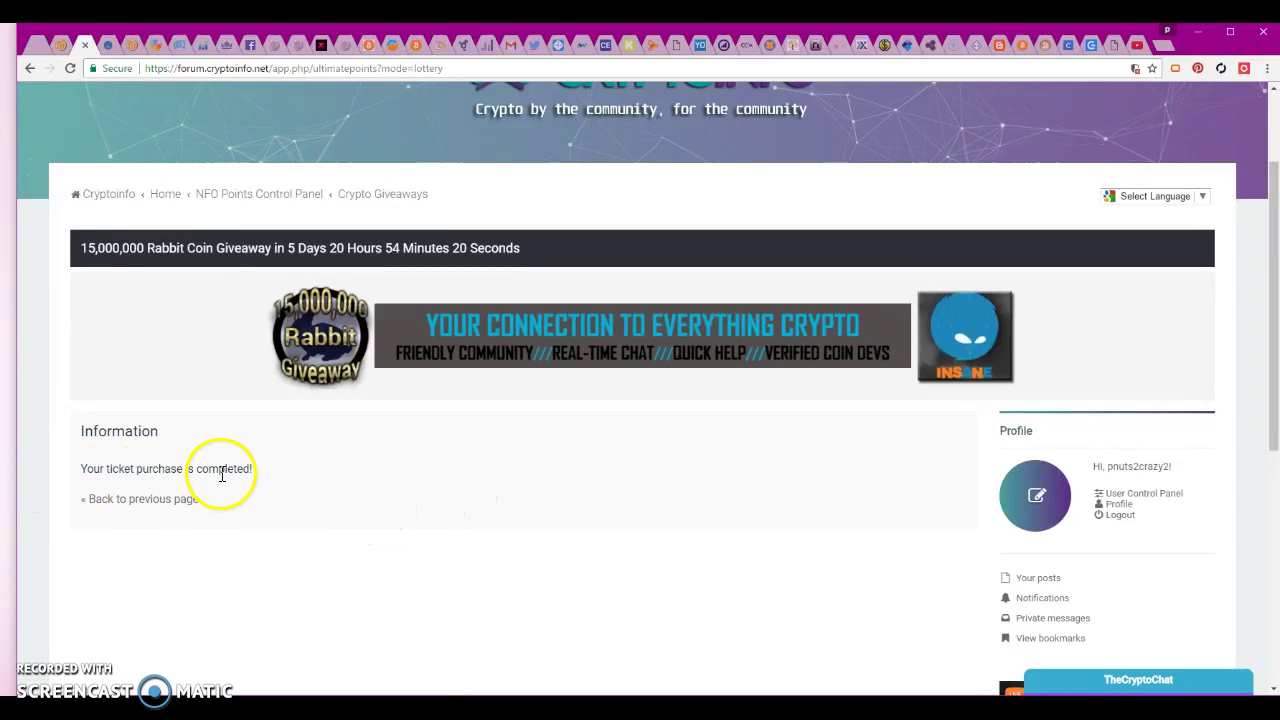
- Return to Crypto Giveaways and check the 3 tickets owned, 72.22 points and 850.00 jackpot
click(161, 499)
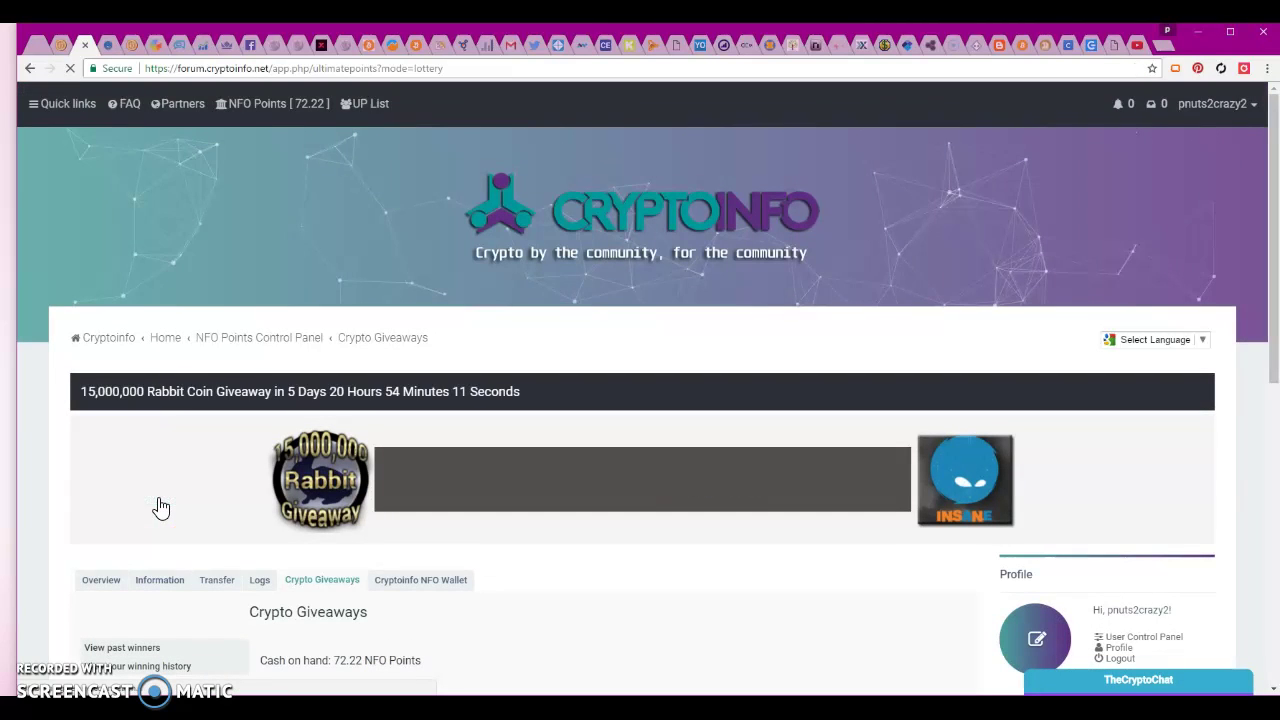
scroll(530, 588, down, 2)
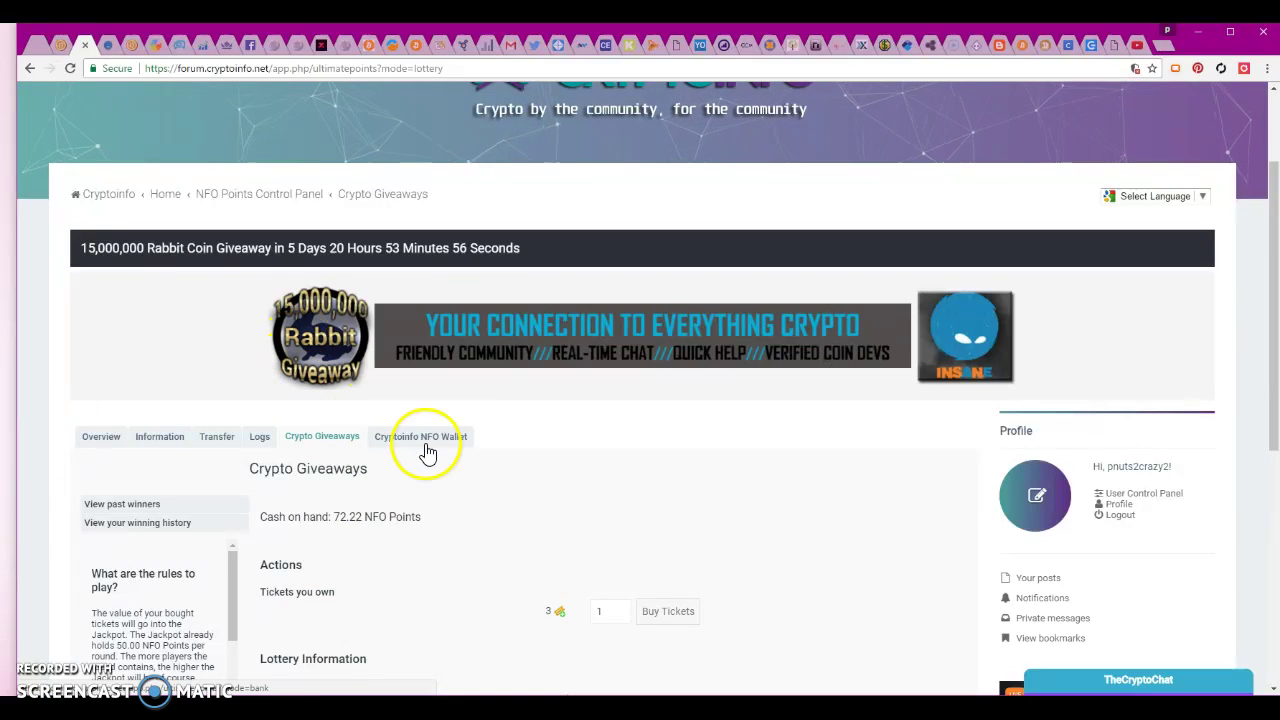
scroll(530, 555, down, 1)
scroll(532, 557, down, 1)
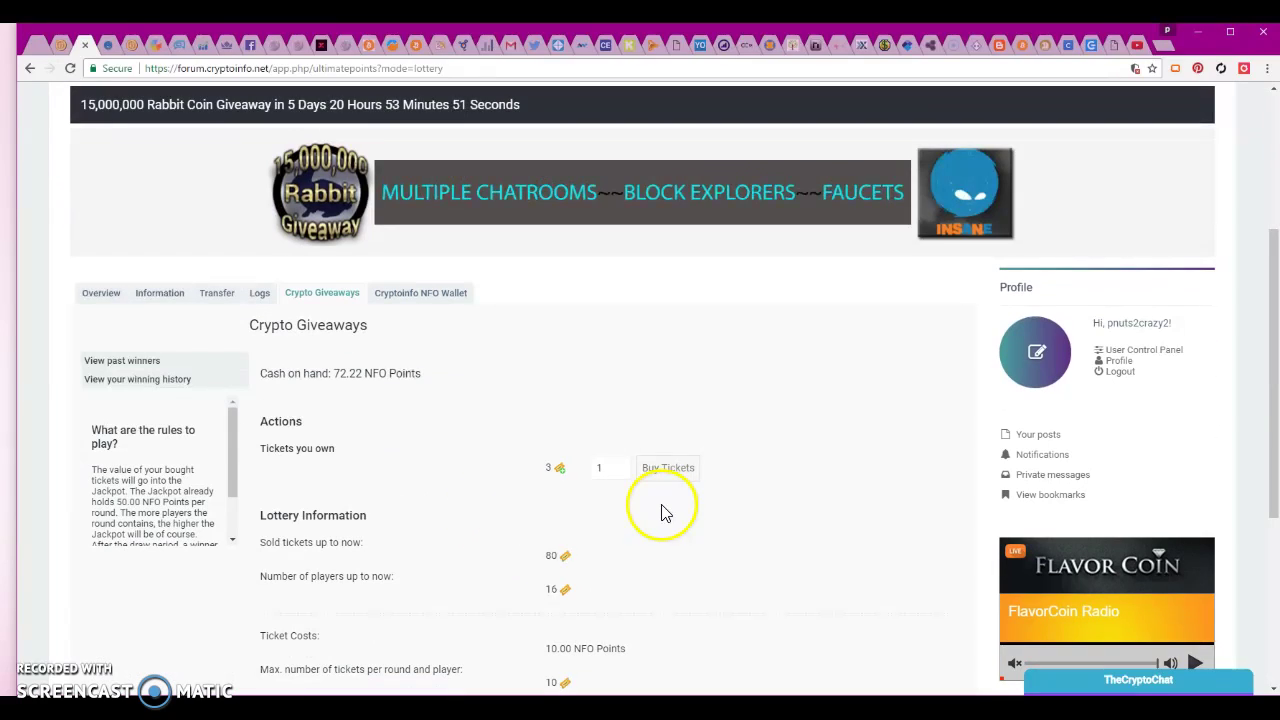
scroll(655, 508, down, 1)
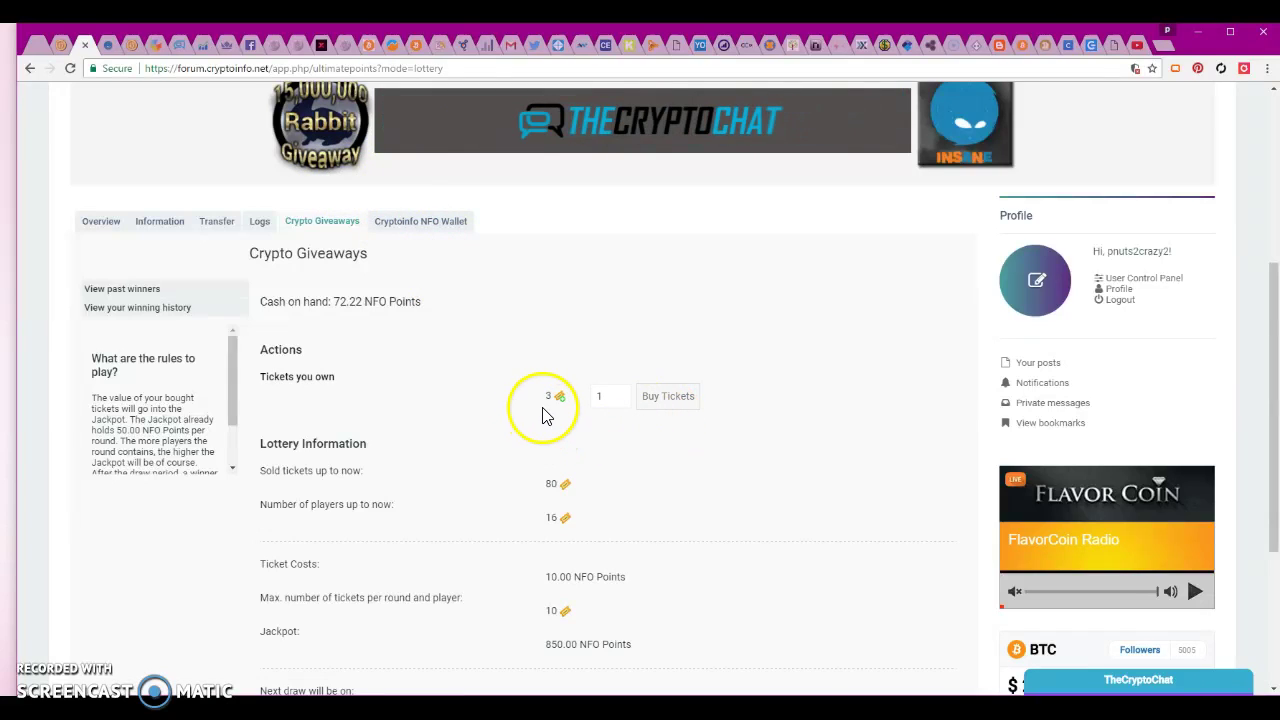
- Buy two more single tickets, returning to Crypto Giveaways after each, reaching 5 tickets and 52.22 points
click(682, 400)
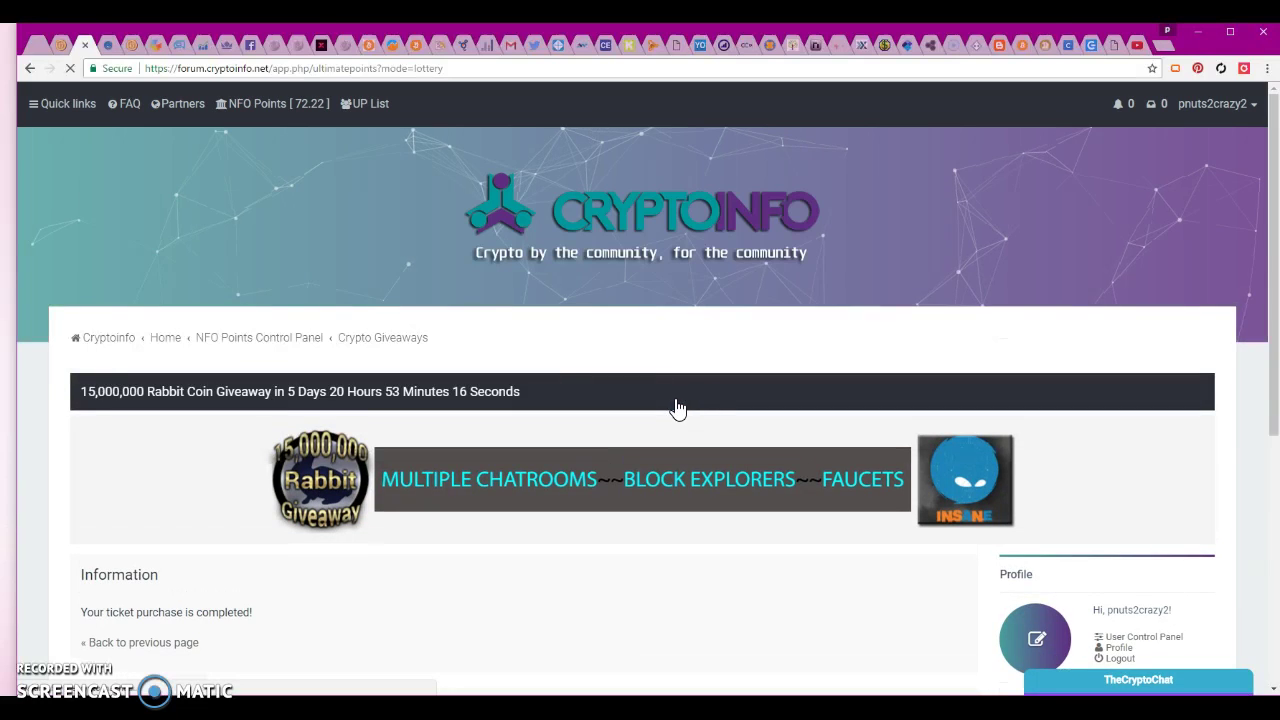
scroll(529, 443, down, 1)
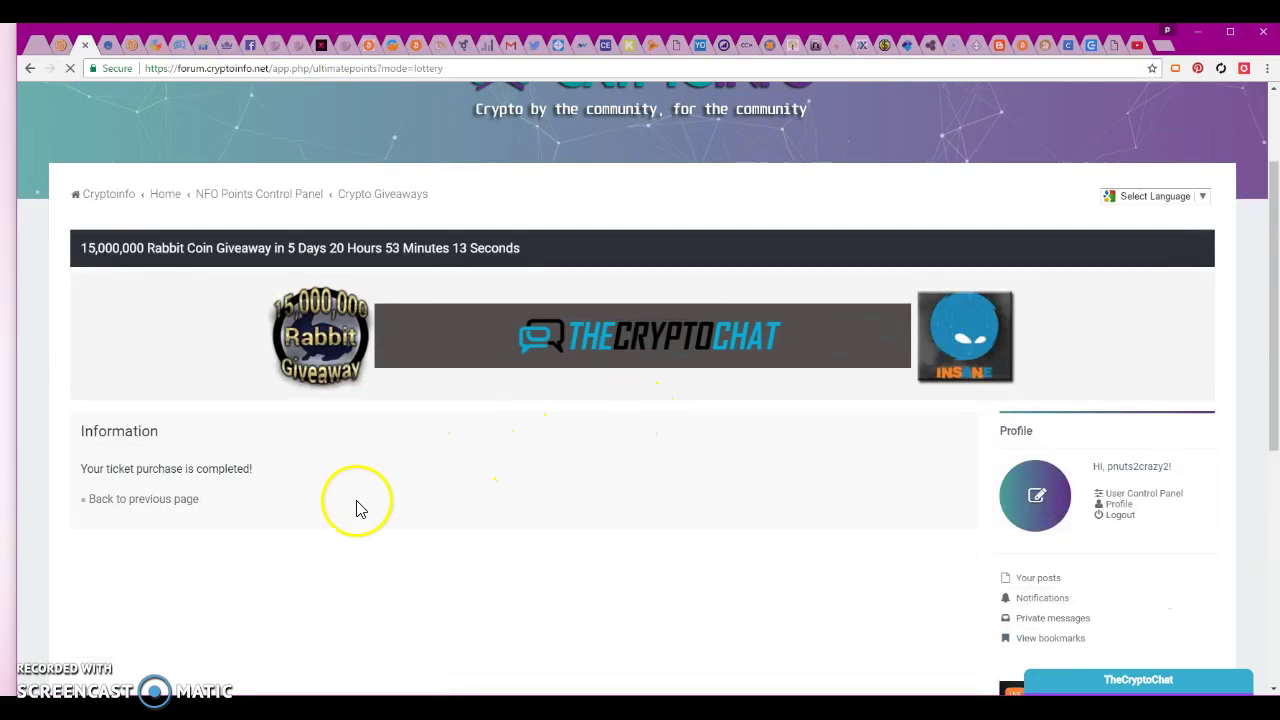
click(182, 510)
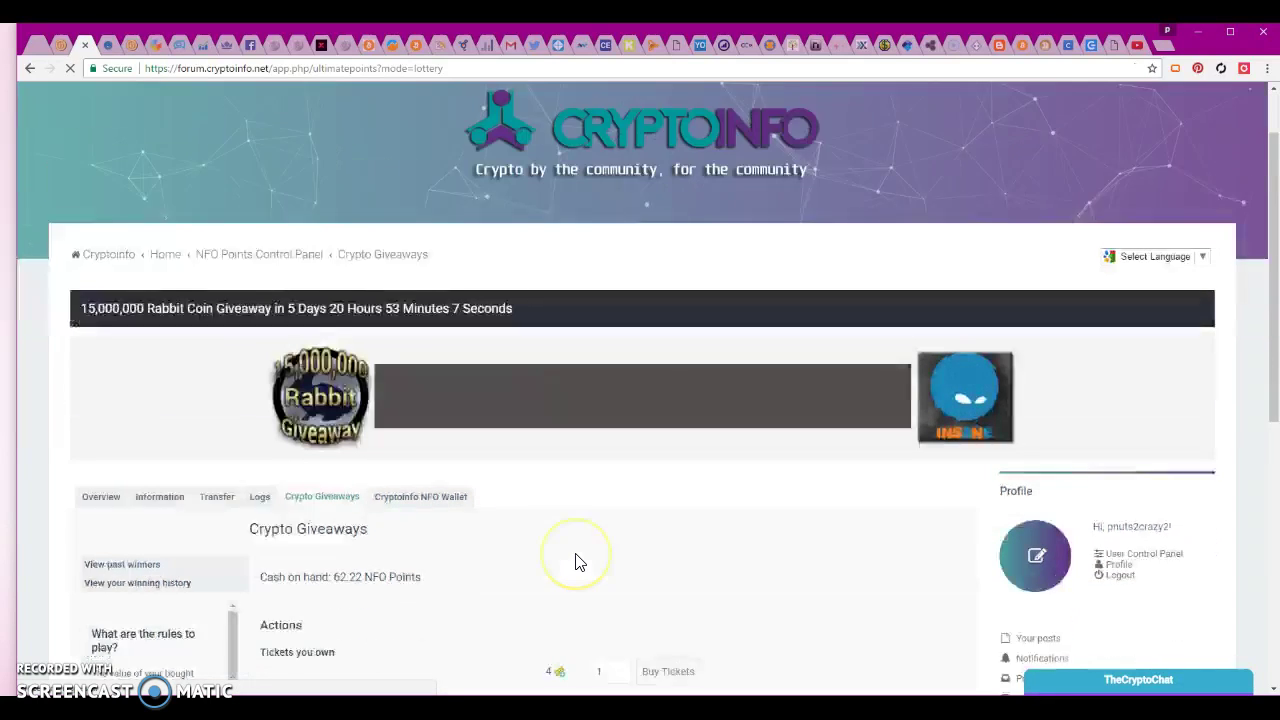
scroll(577, 562, down, 1)
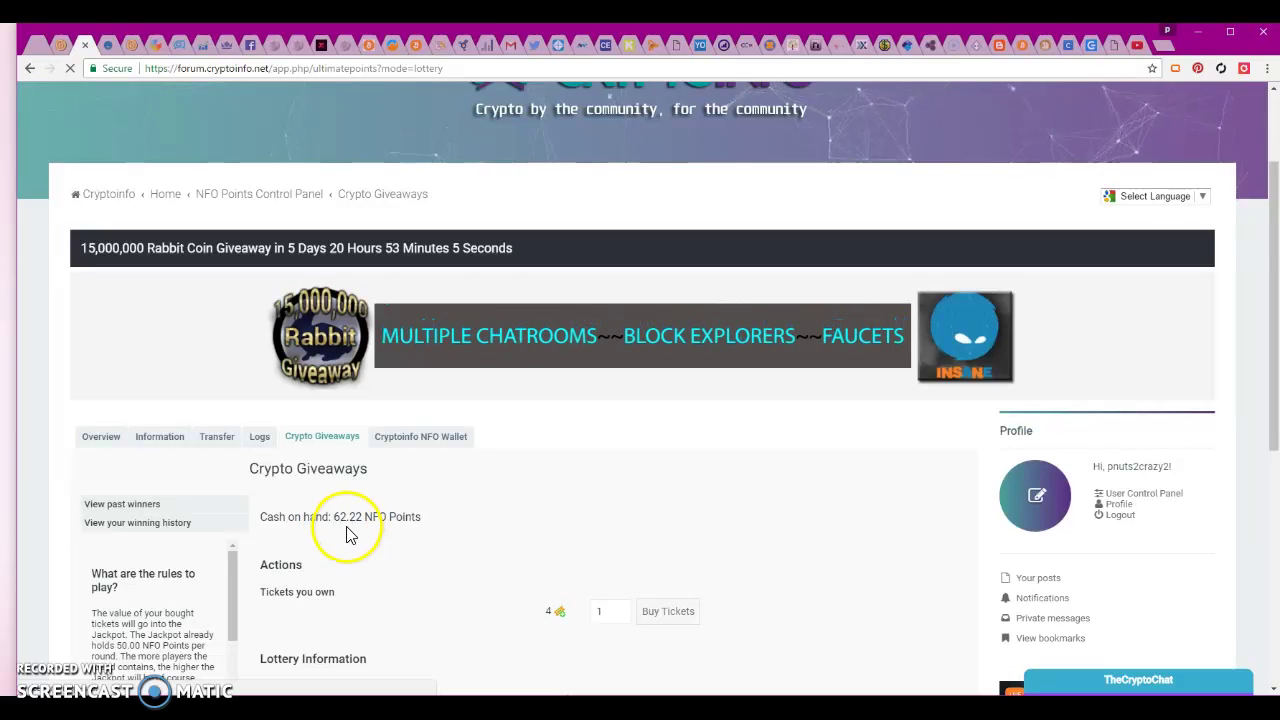
click(680, 618)
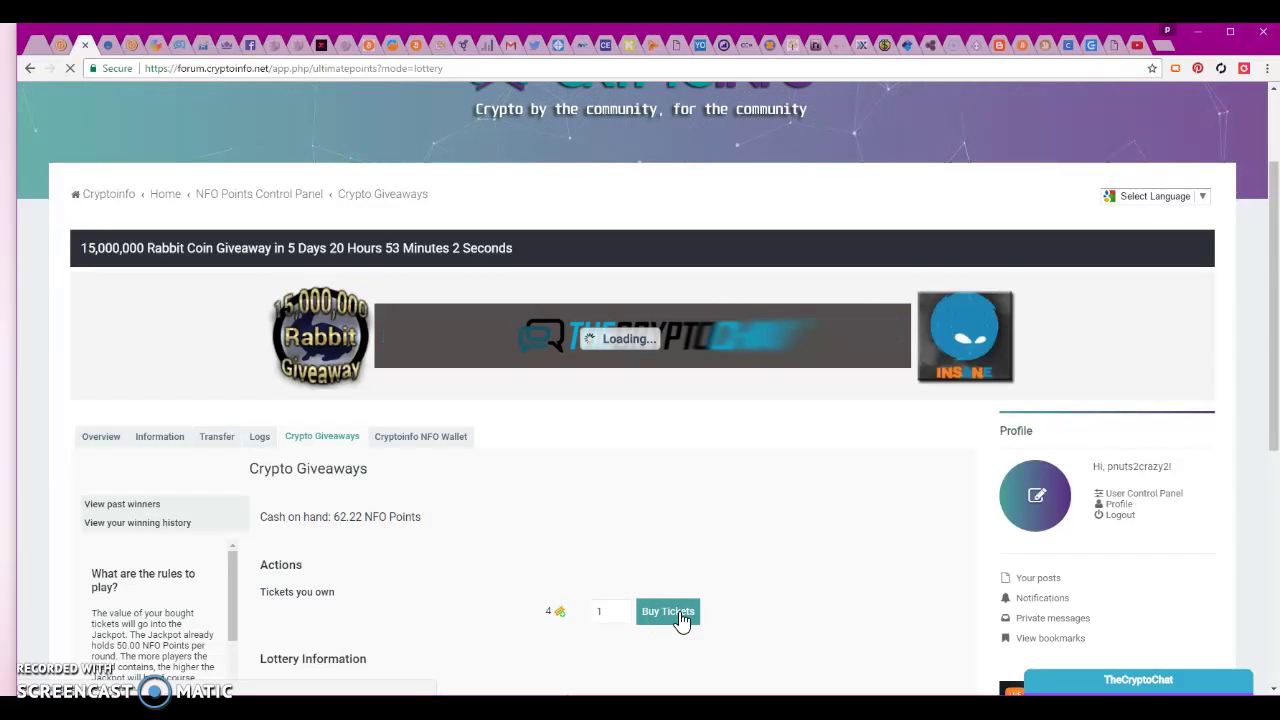
scroll(680, 620, down, 2)
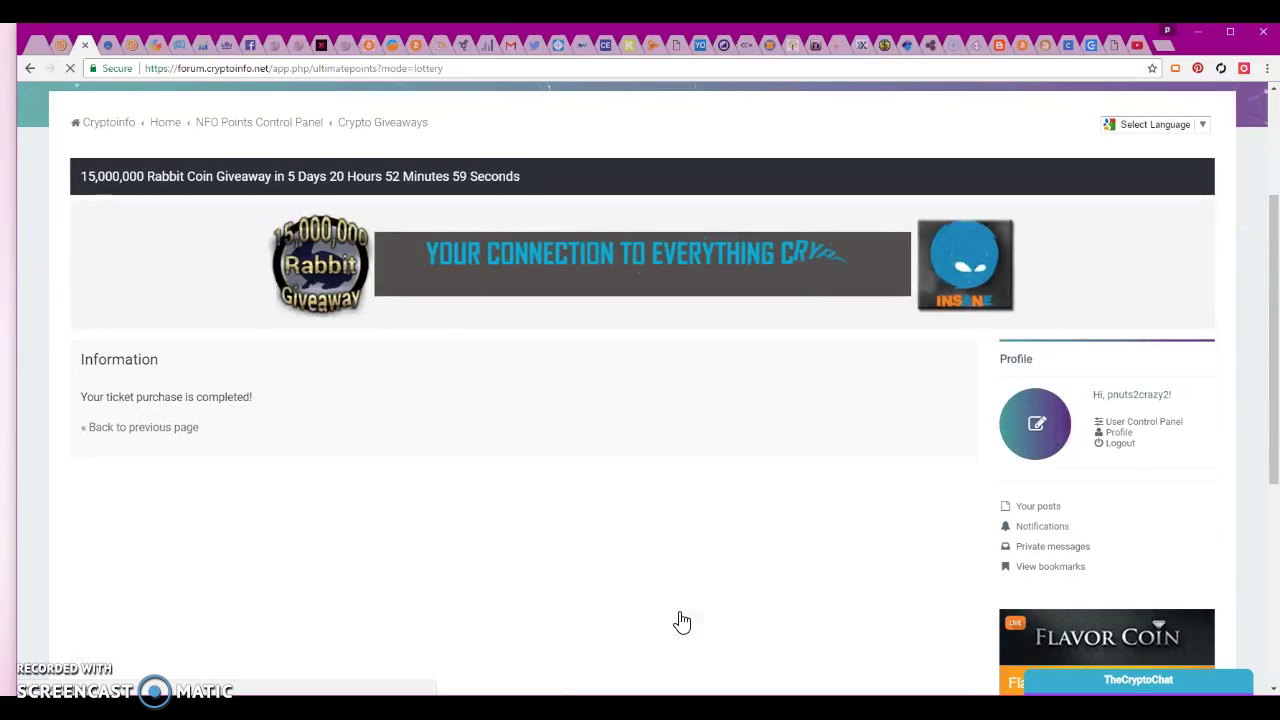
click(180, 427)
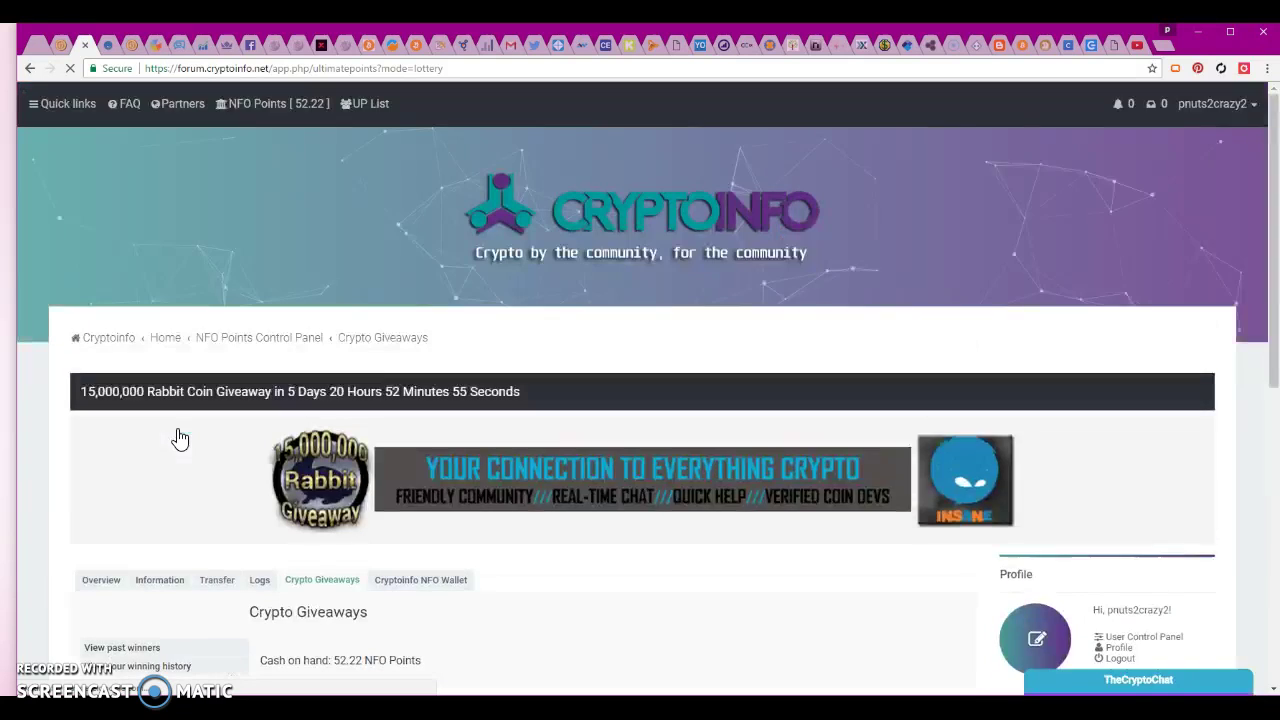
- Buy 5 lottery tickets at once, then return to the Crypto Giveaways lottery page
scroll(565, 535, down, 2)
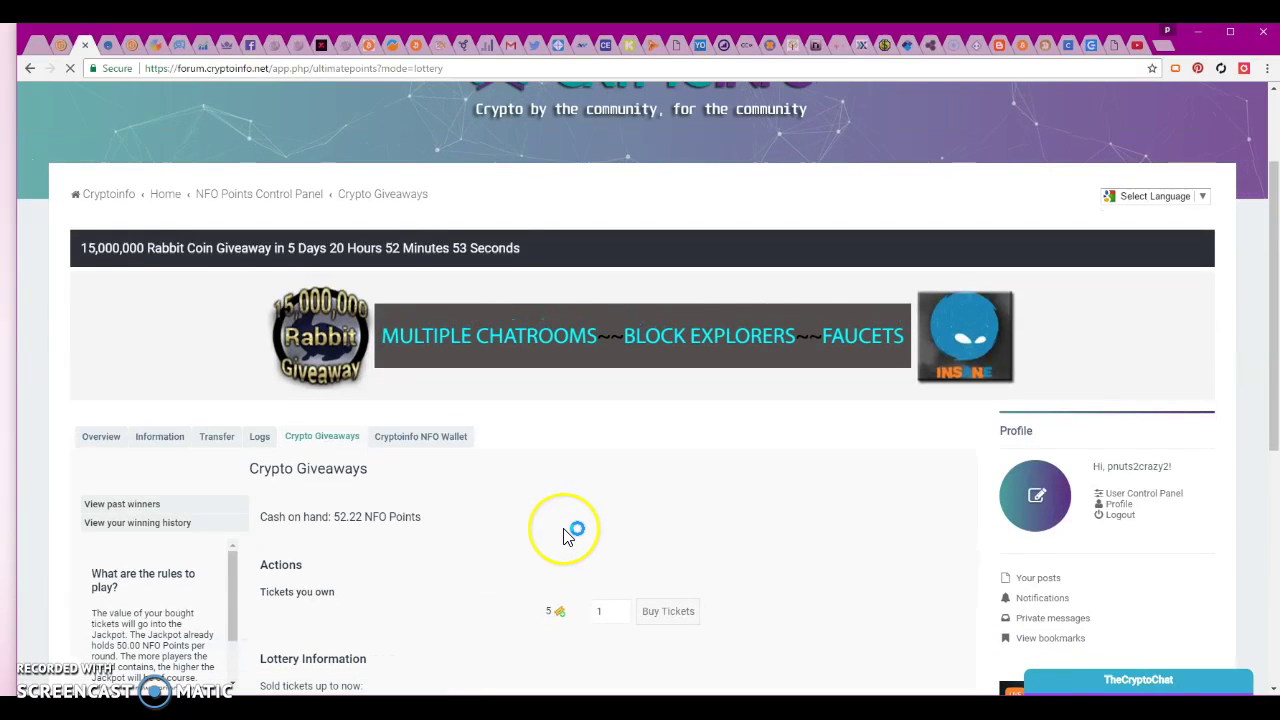
scroll(565, 535, down, 1)
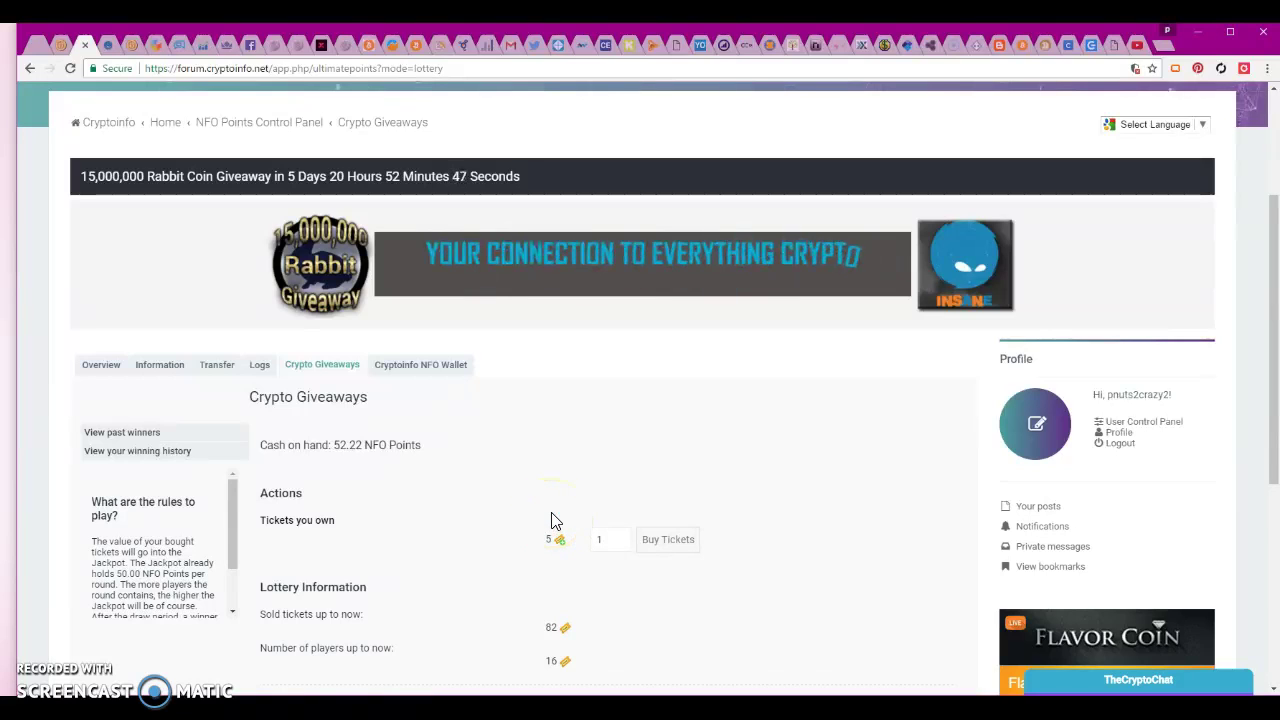
click(624, 540)
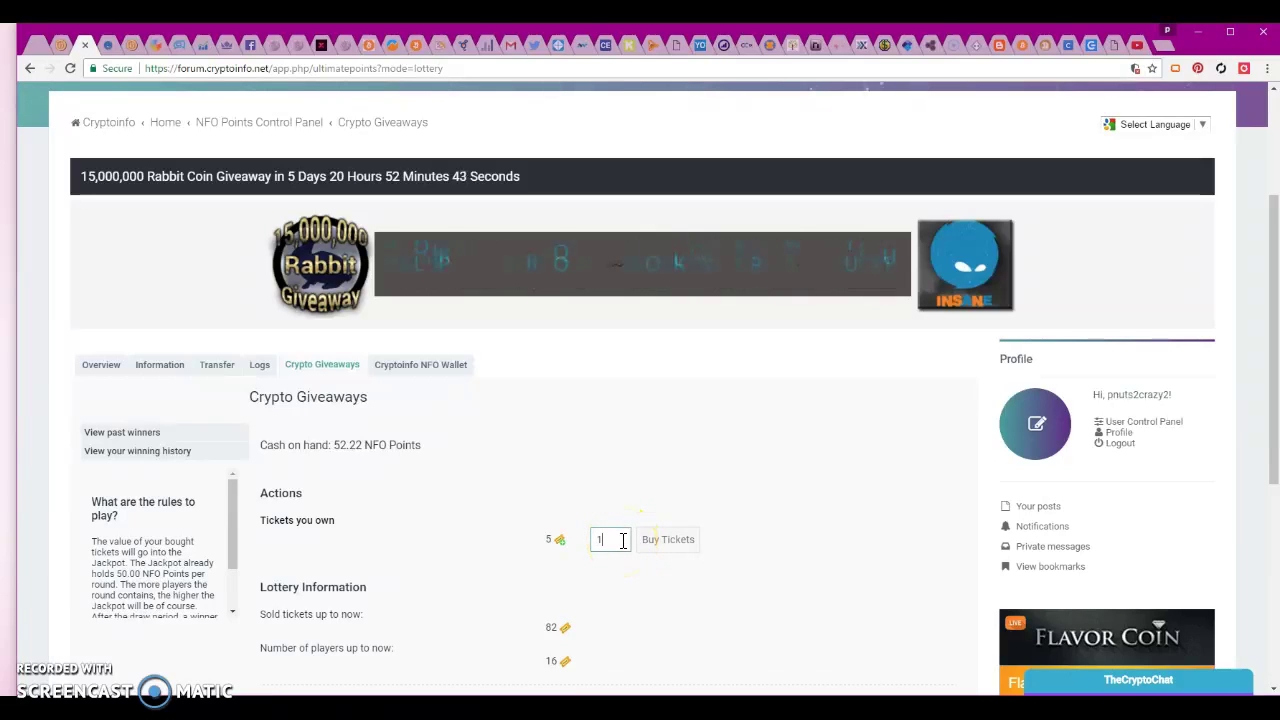
key(BackSpace)
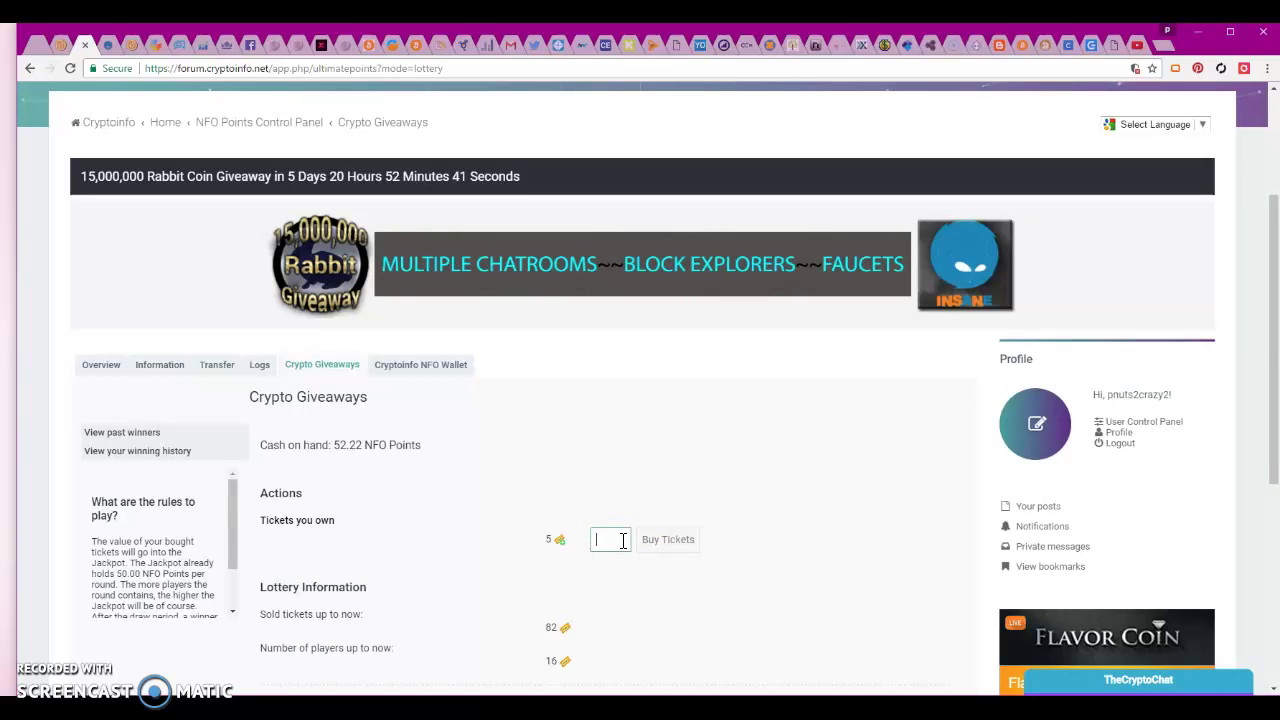
text(5)
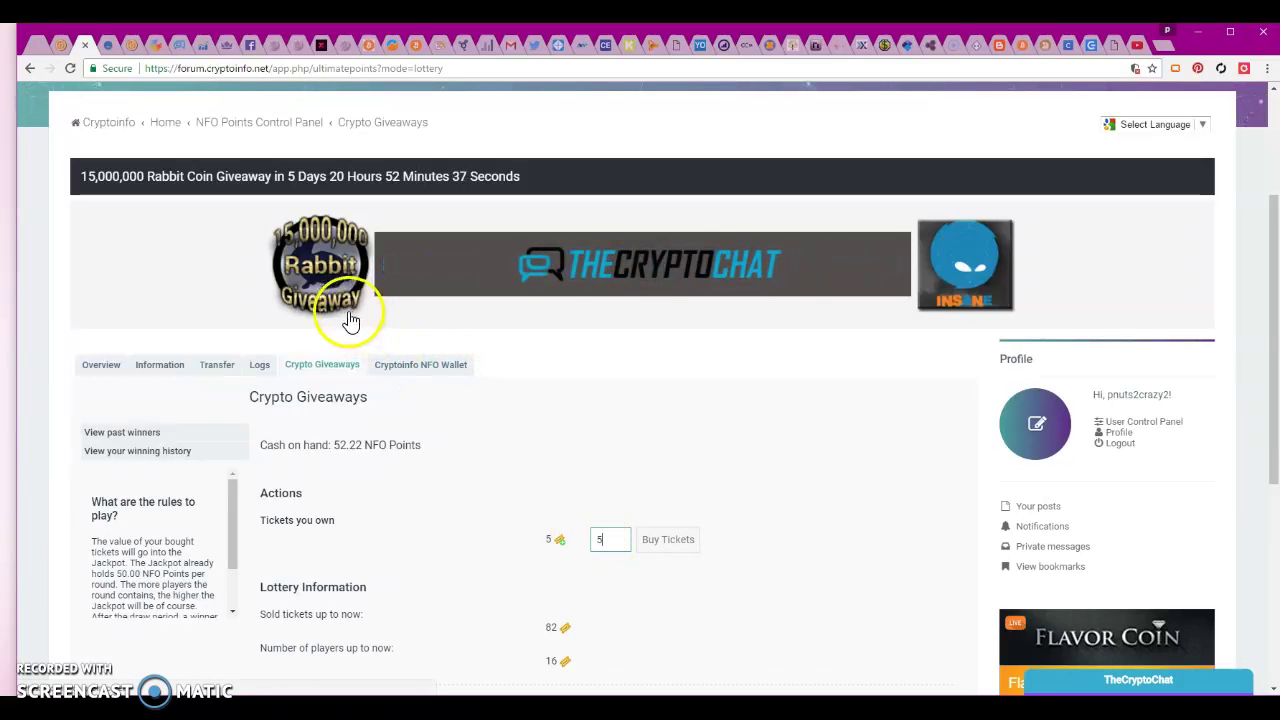
click(668, 540)
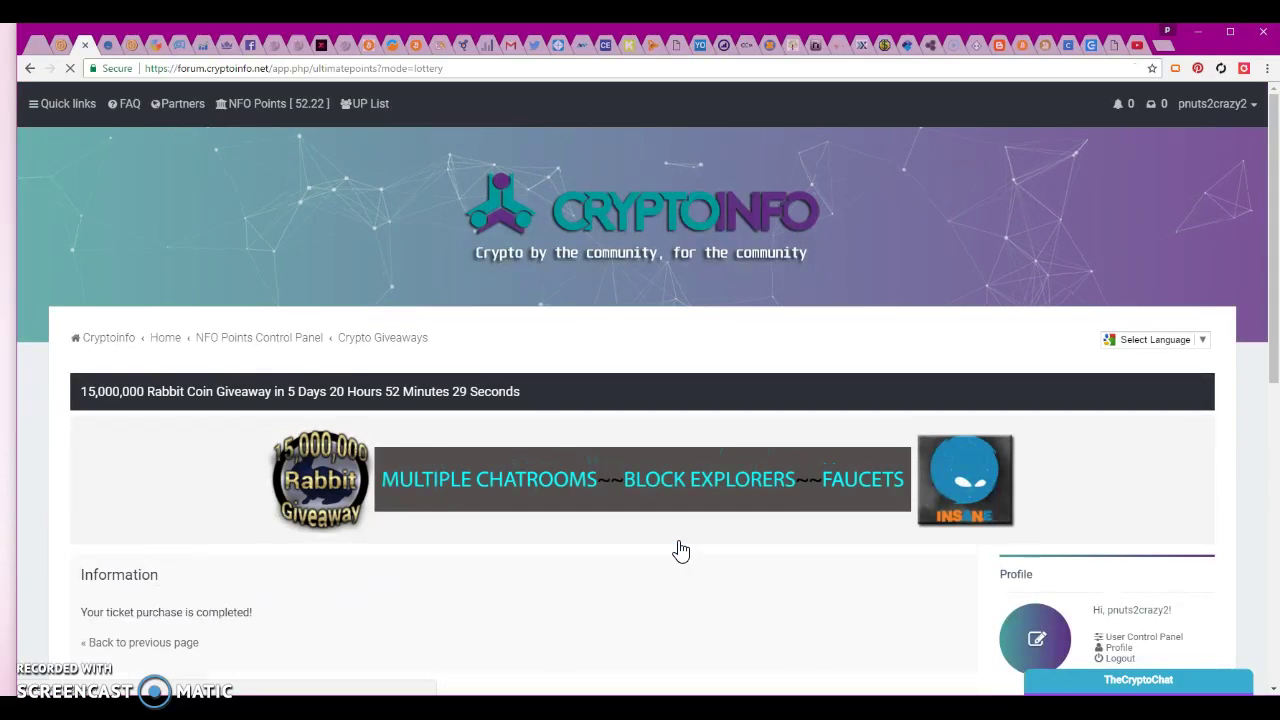
scroll(680, 549, down, 3)
click(572, 532)
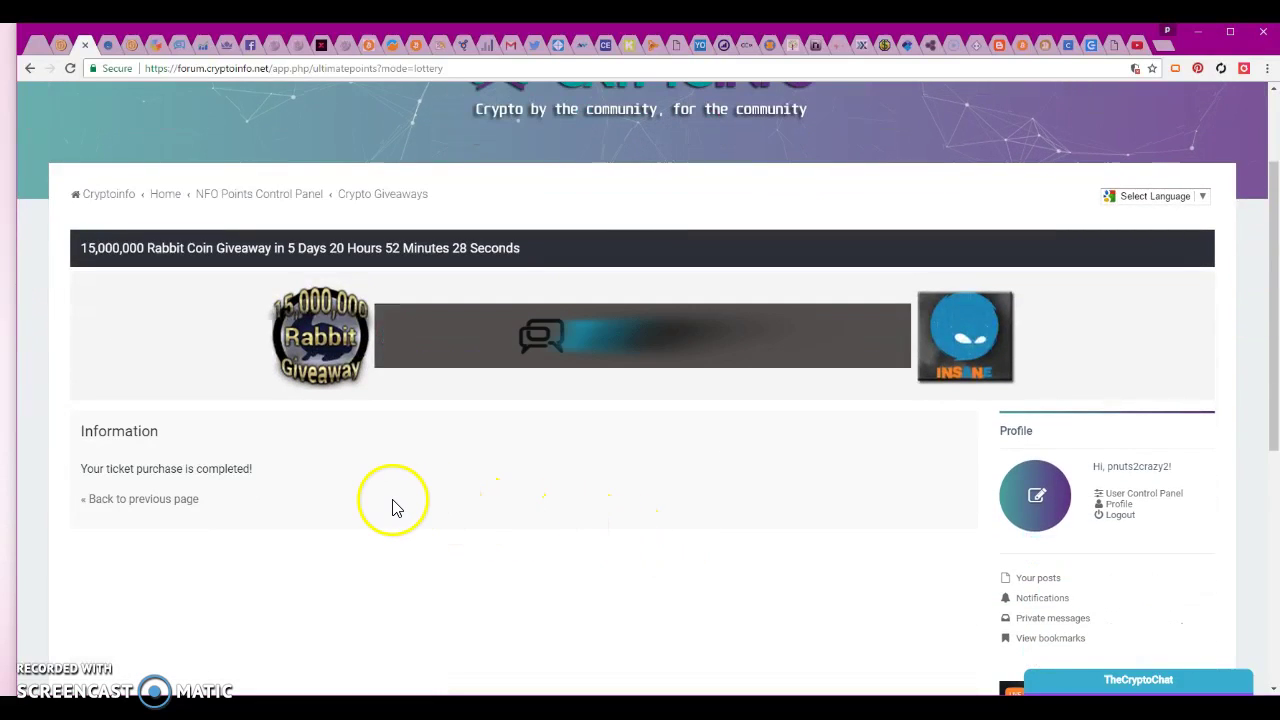
click(164, 505)
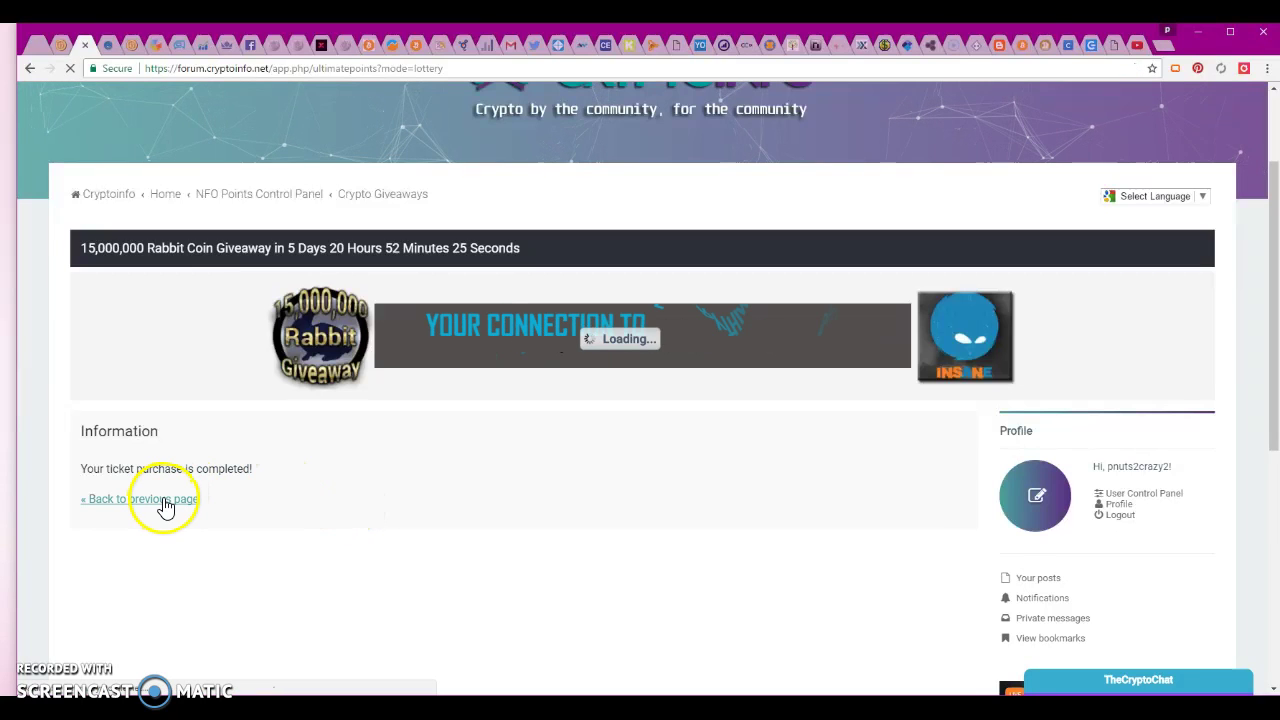
scroll(530, 573, down, 1)
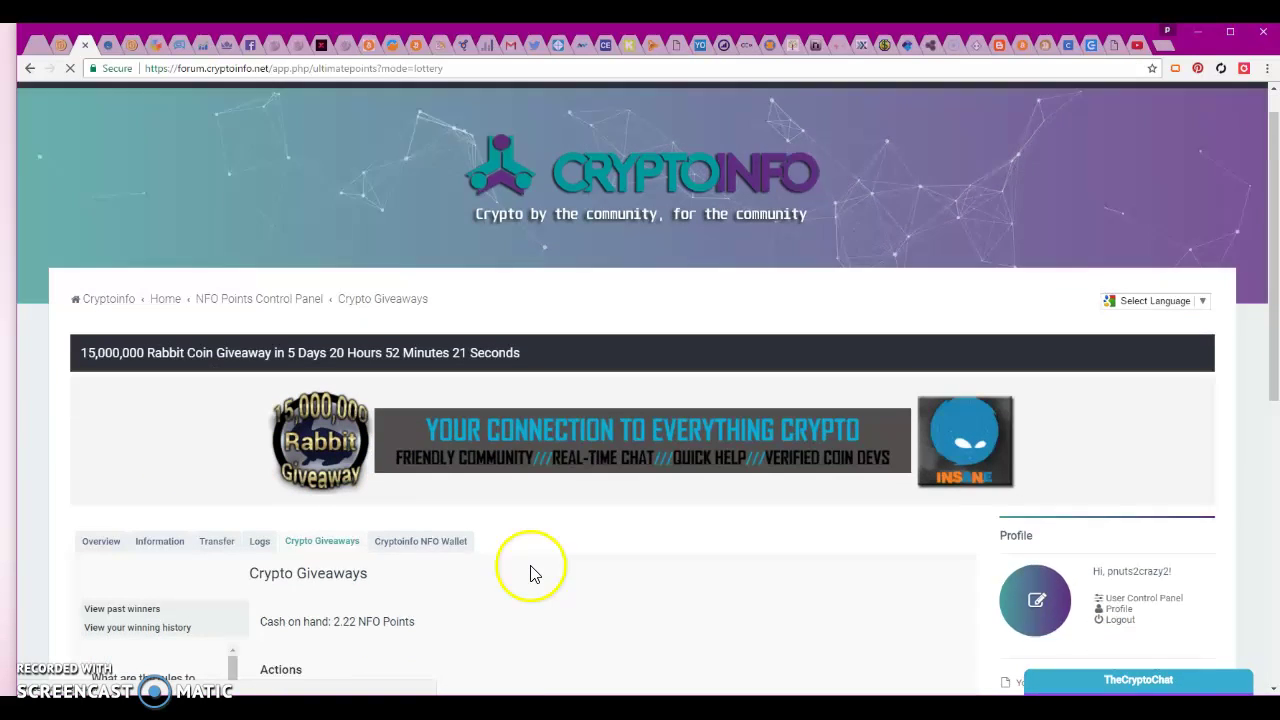
scroll(530, 573, down, 1)
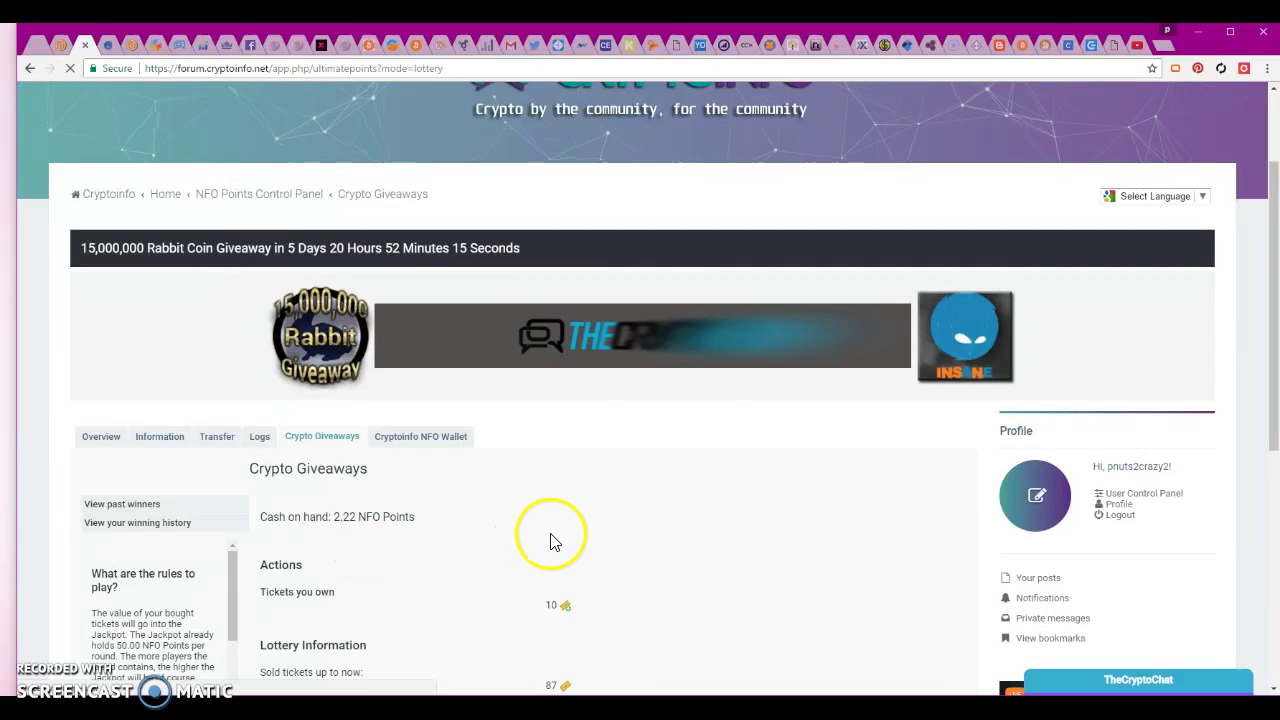
scroll(552, 541, down, 1)
scroll(596, 537, down, 1)
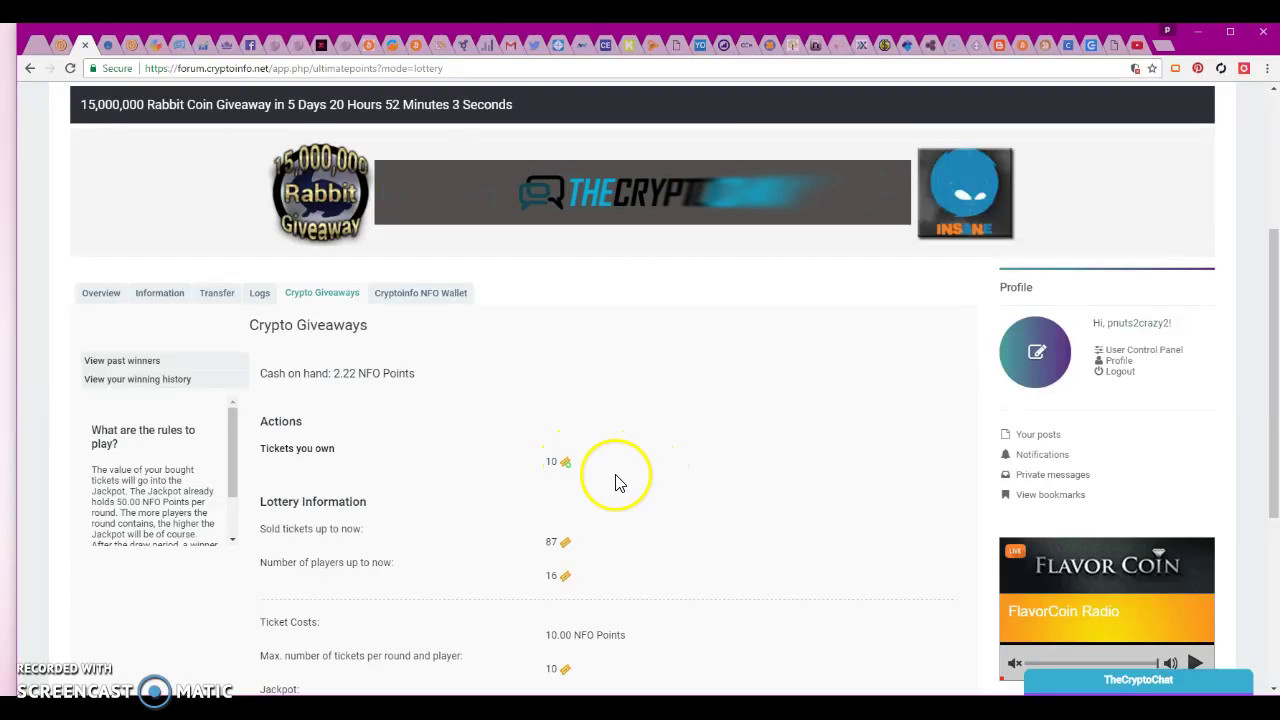
scroll(603, 486, down, 2)
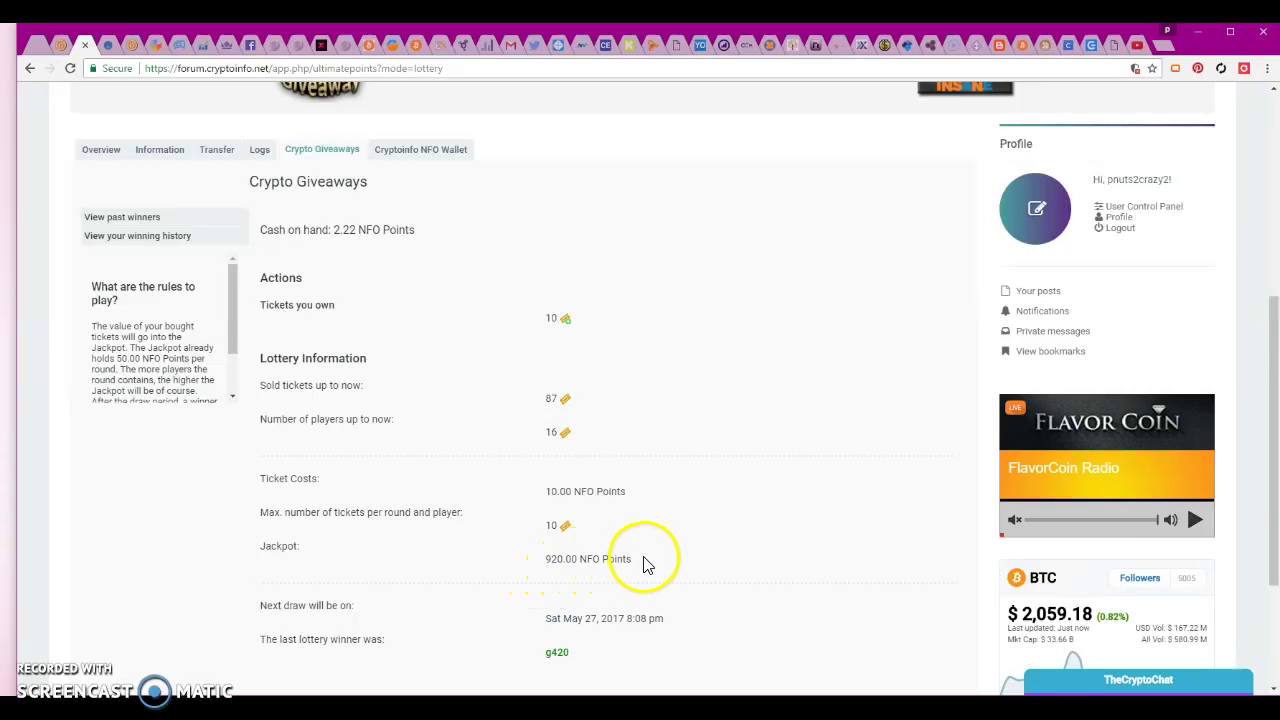
scroll(645, 565, down, 1)
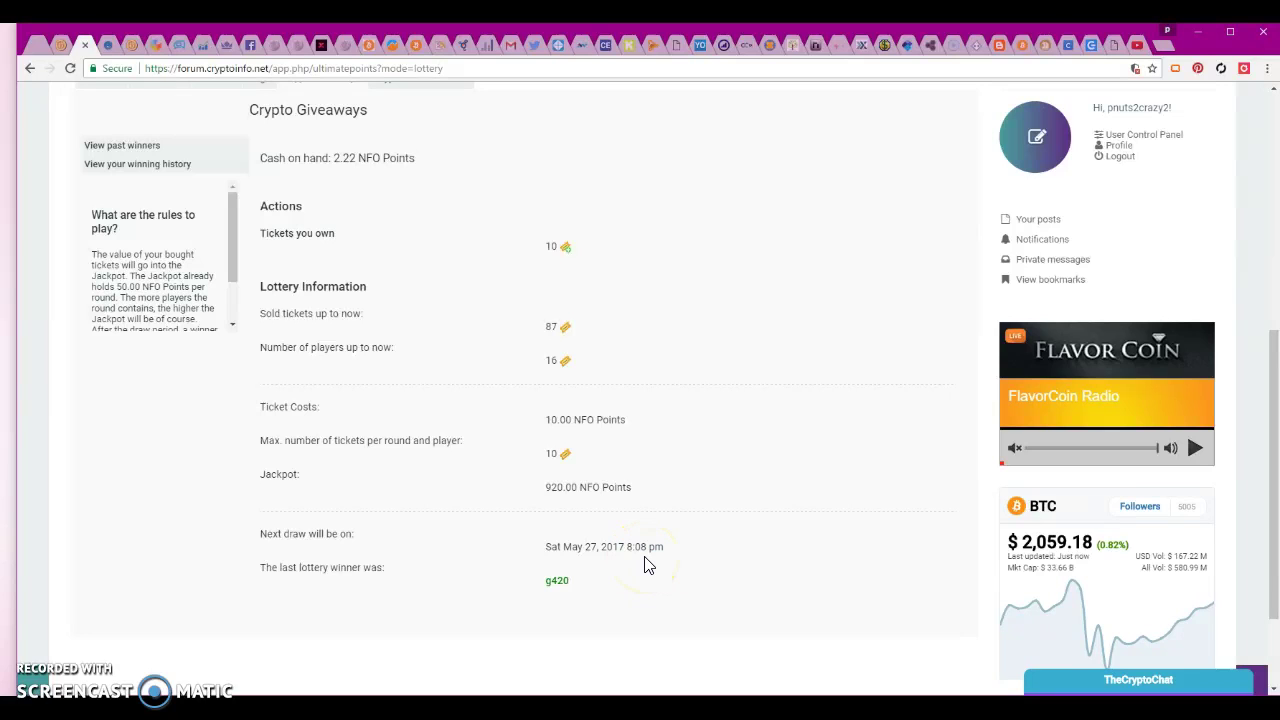
scroll(645, 565, up, 3)
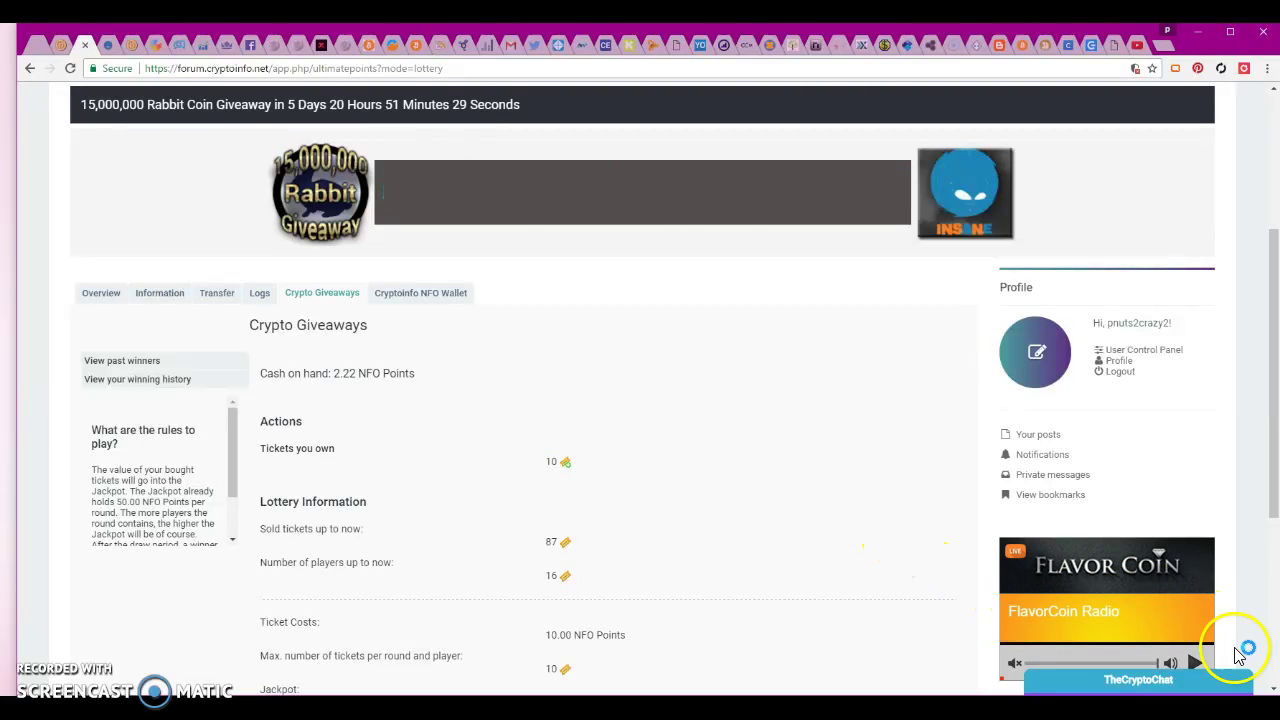
- Reply to a chat member with 'hello hello nfo points video almost done.' and close the chat
click(1181, 688)
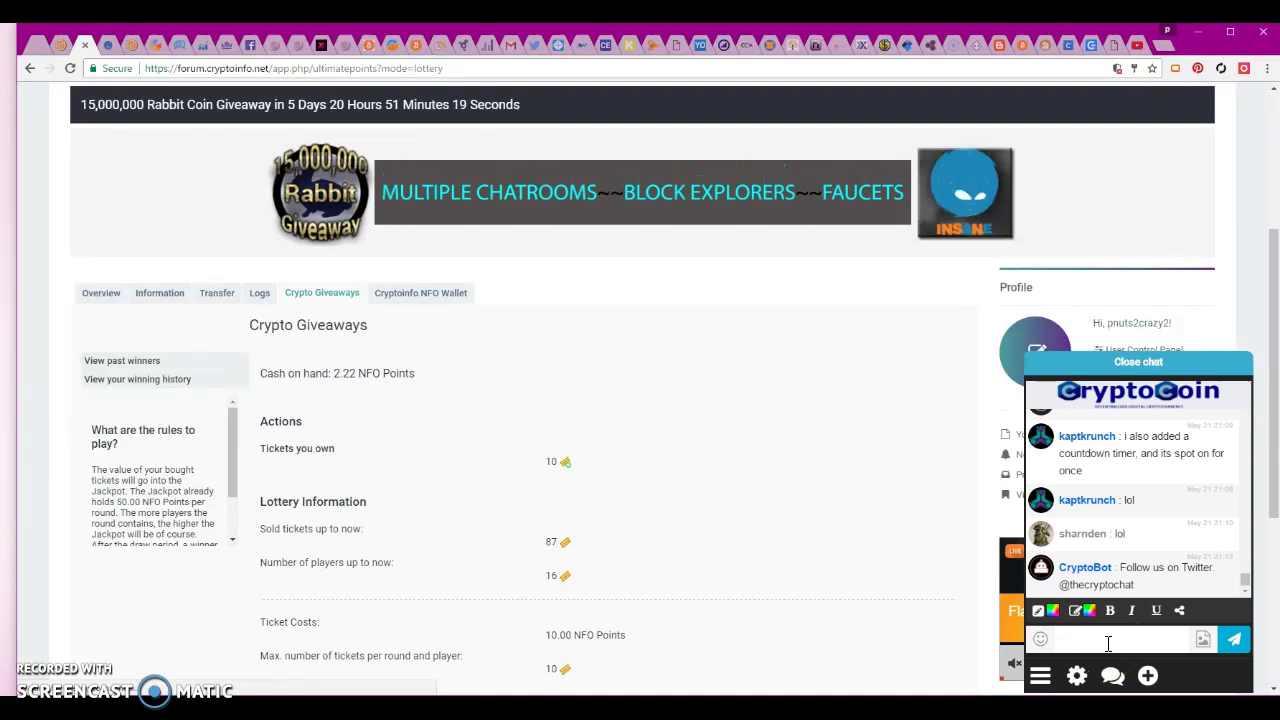
click(1108, 643)
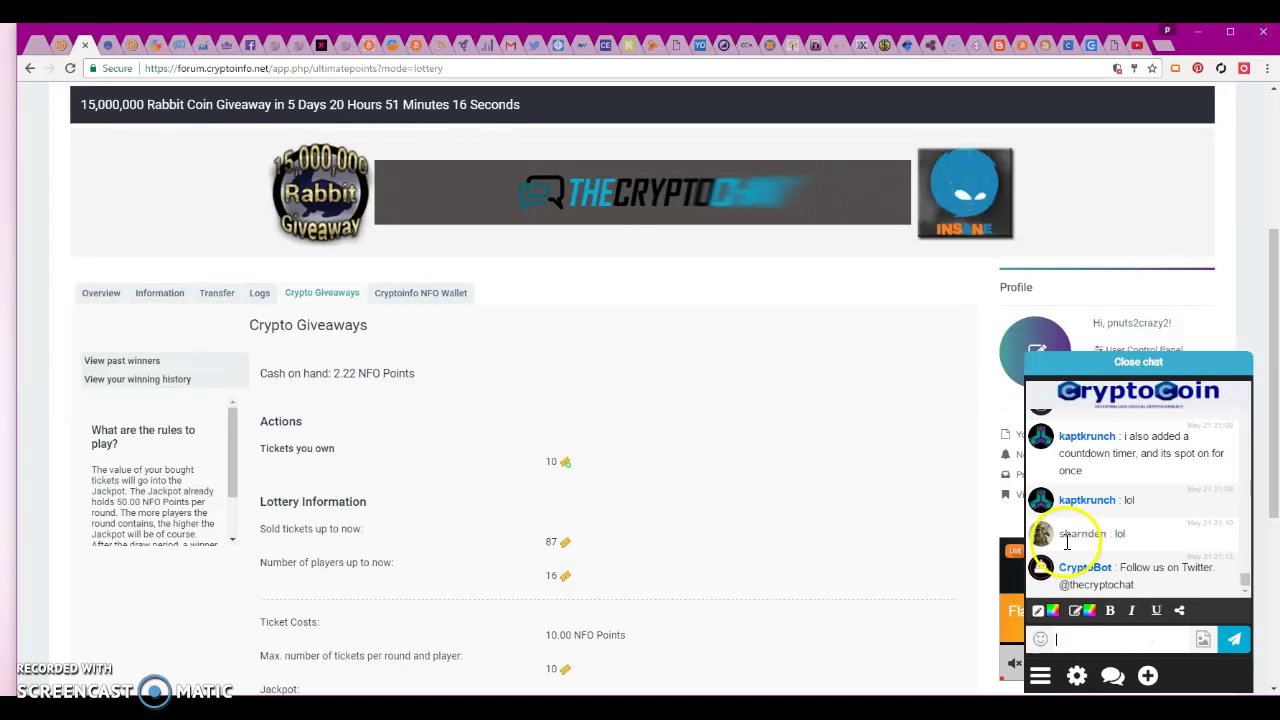
click(1085, 500)
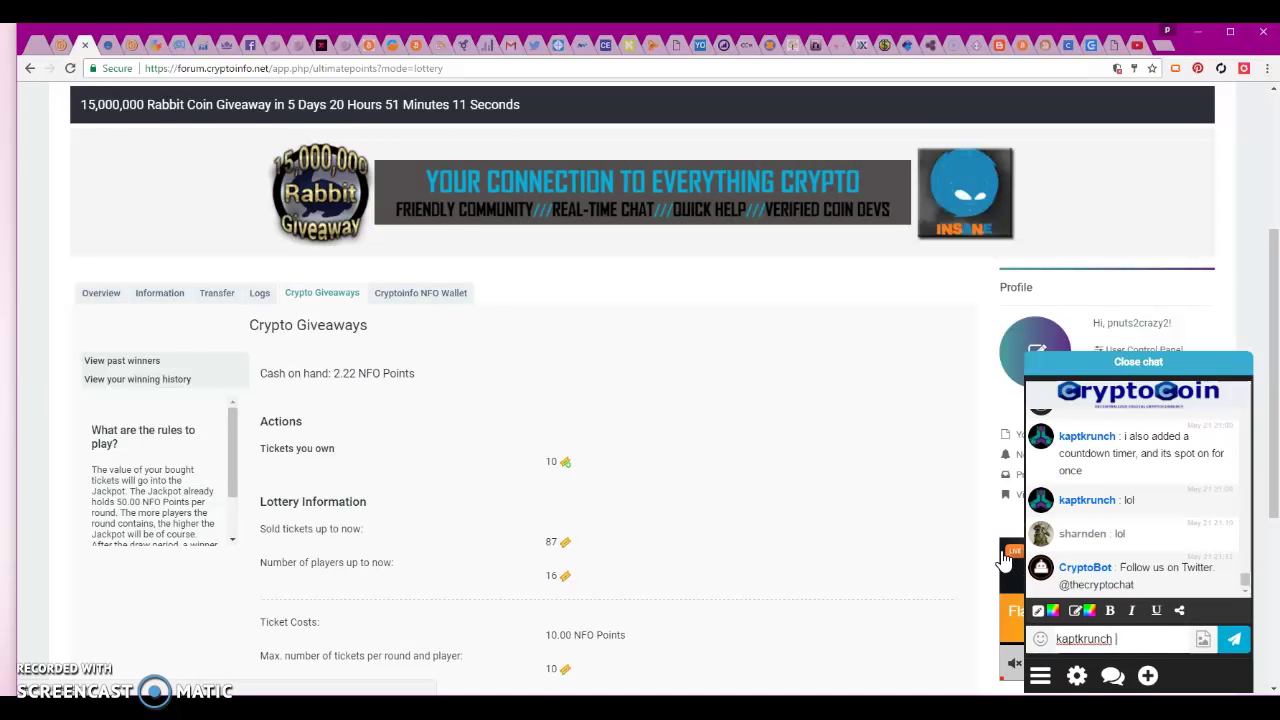
text(he)
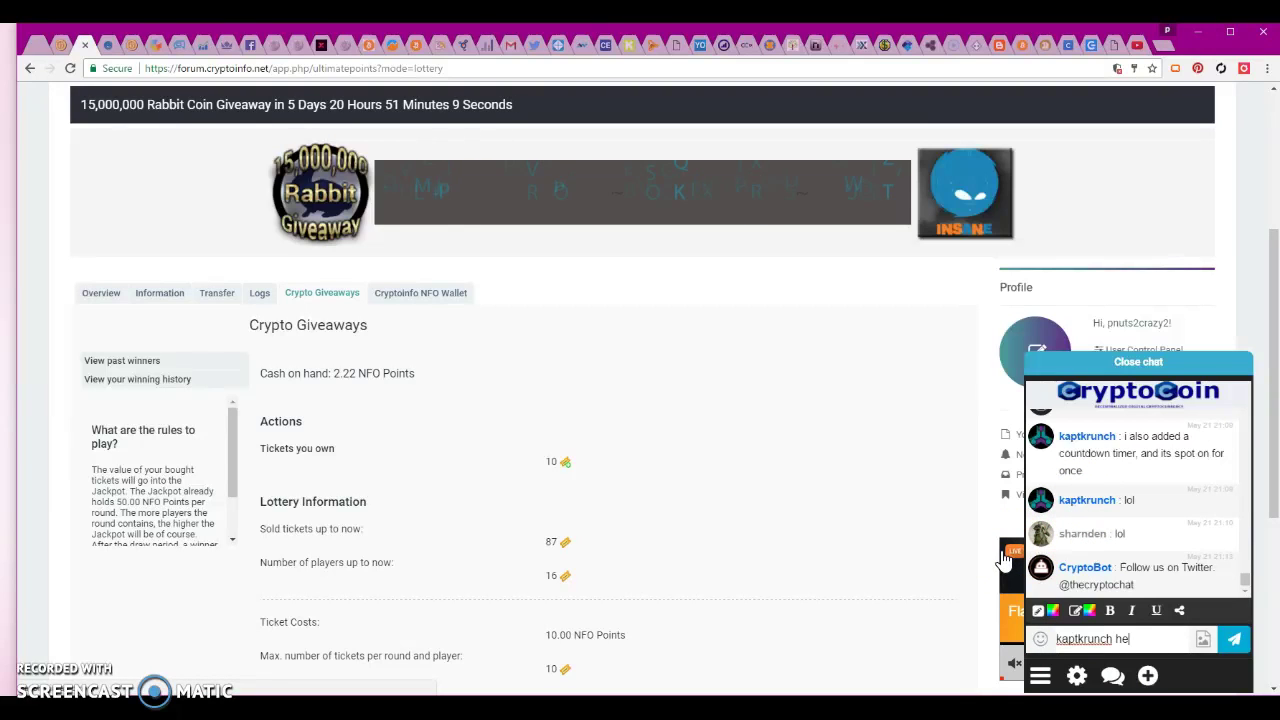
text(llo )
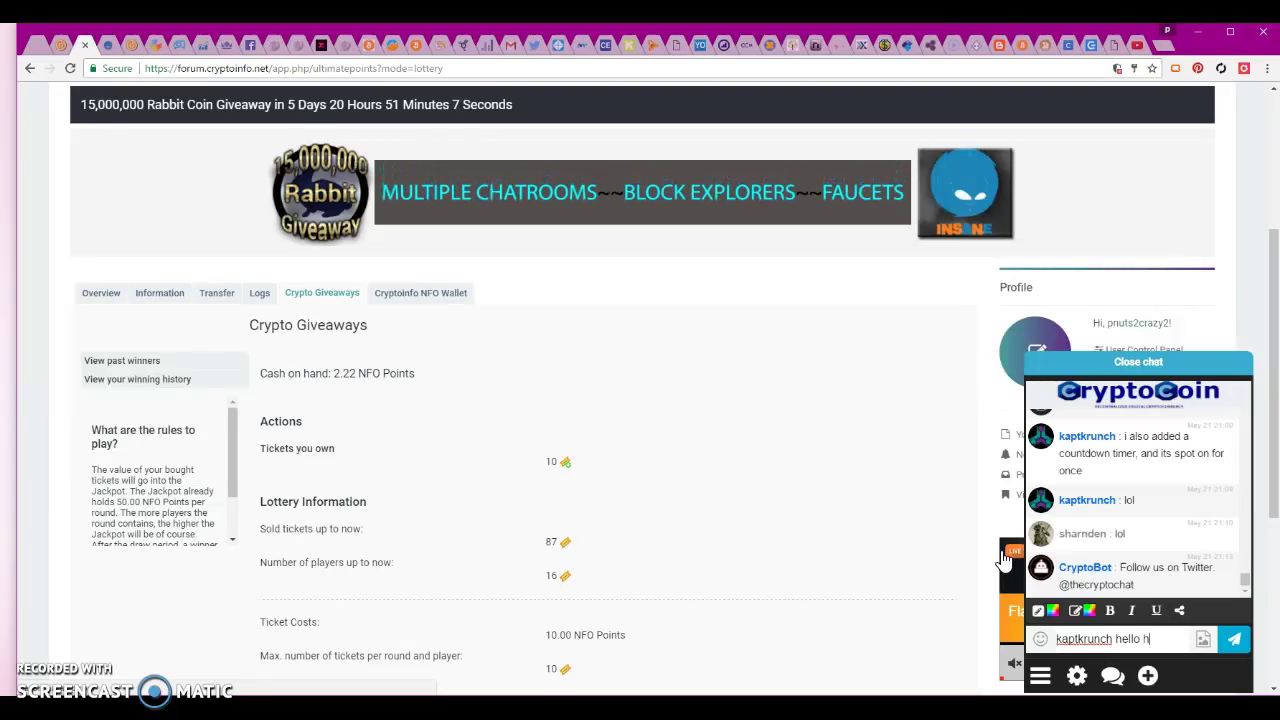
text(hello)
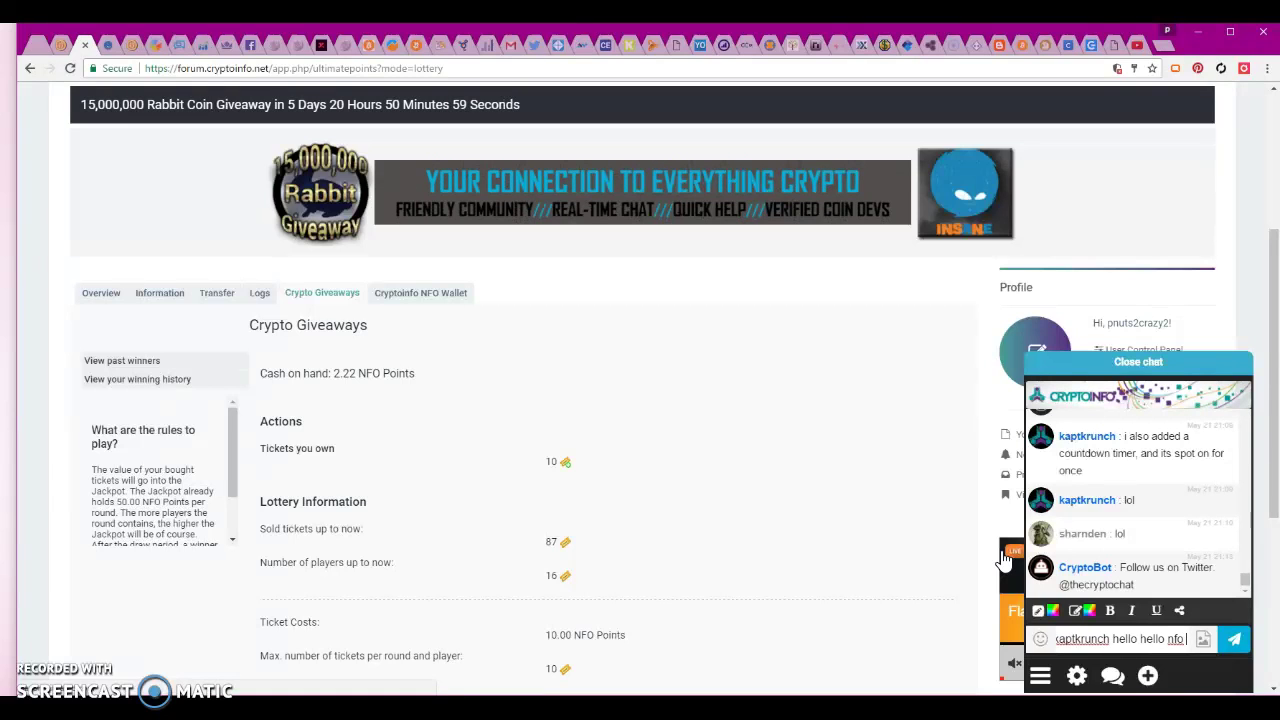
text(nfo points vid)
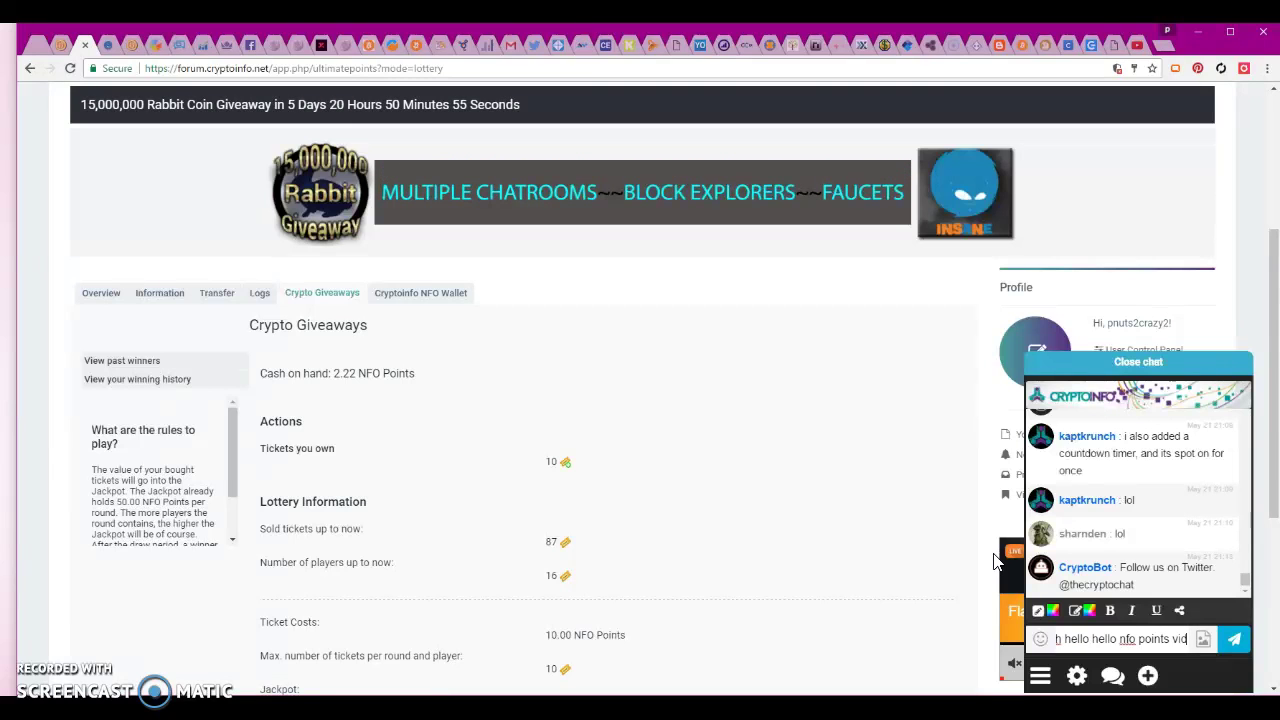
text(eo al)
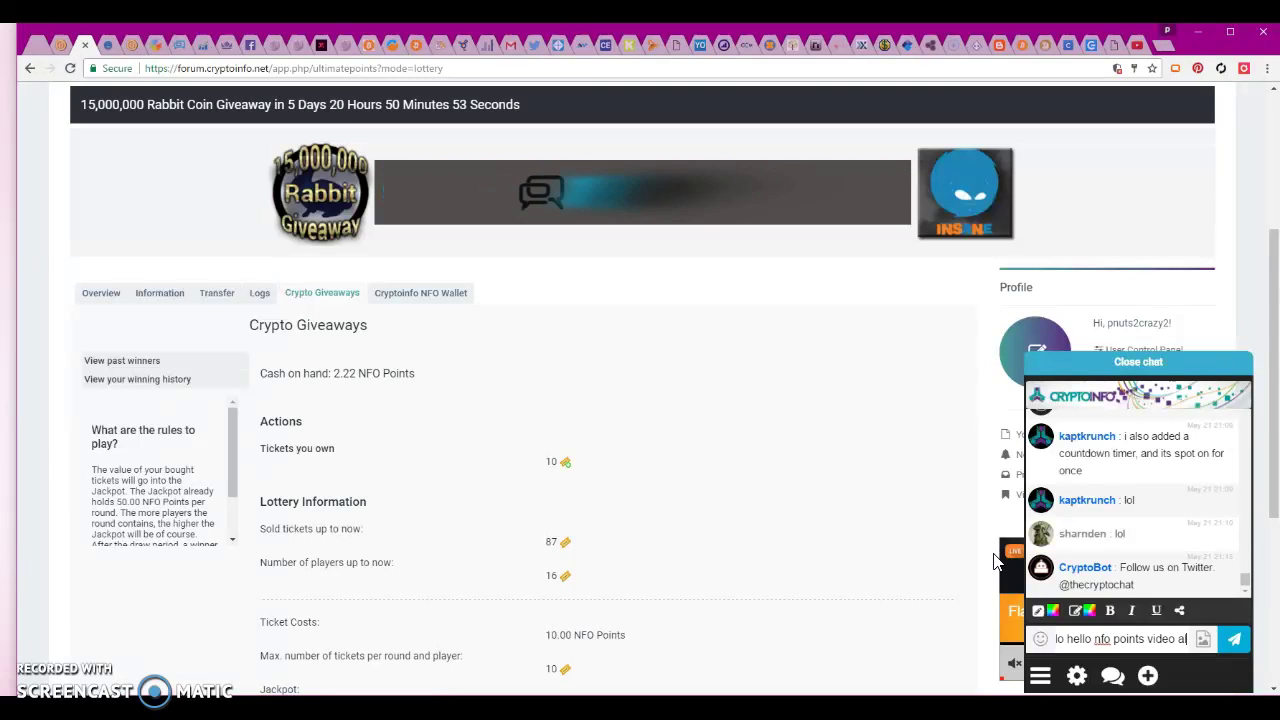
text(most d)
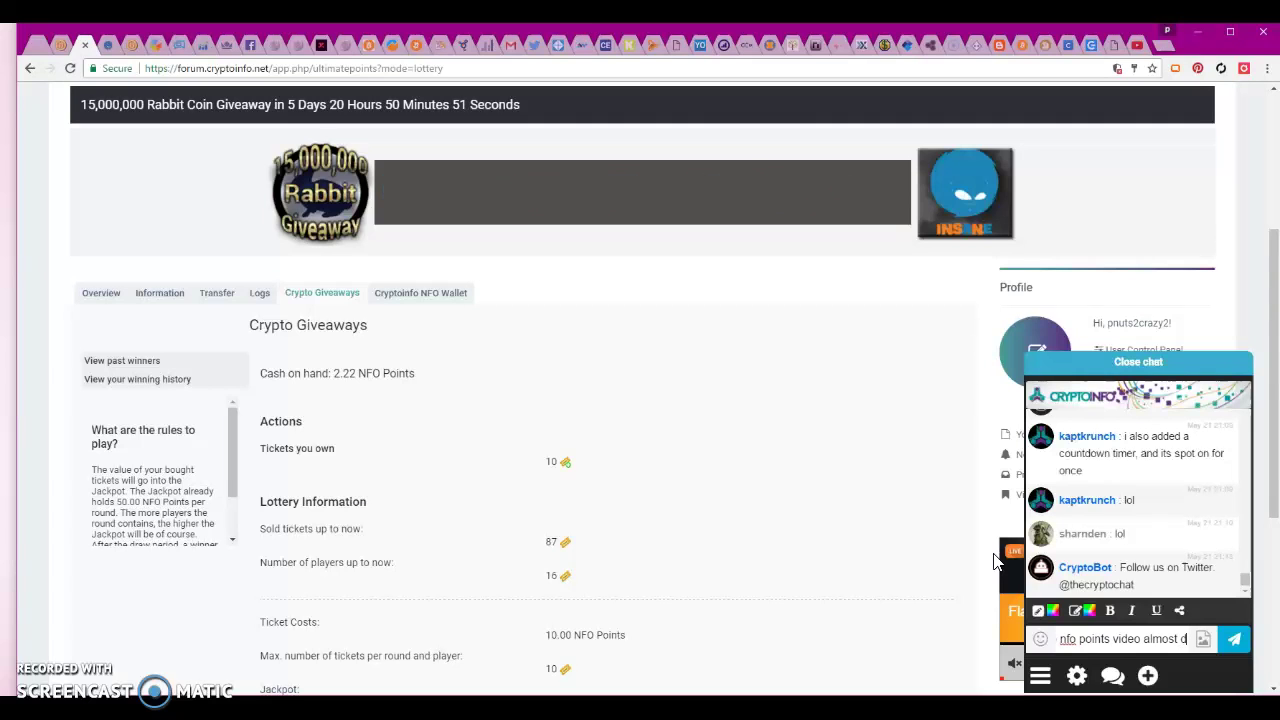
text(one)
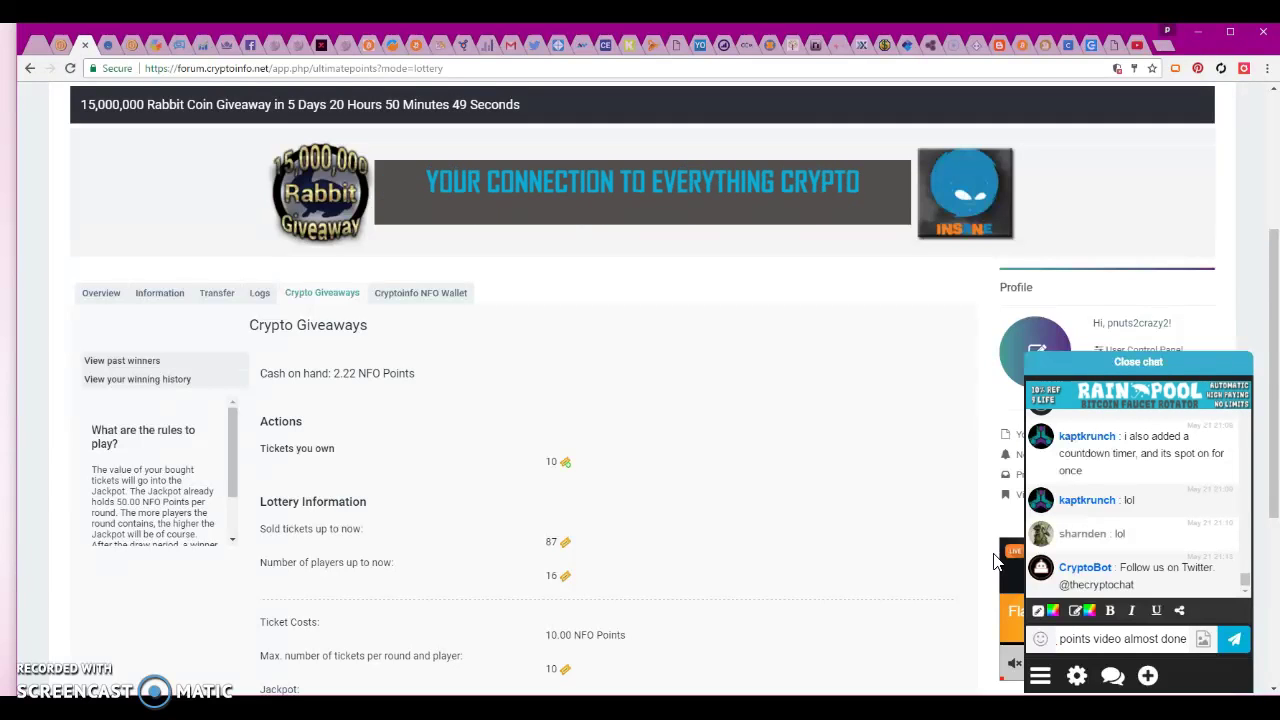
text(.)
key(Return)
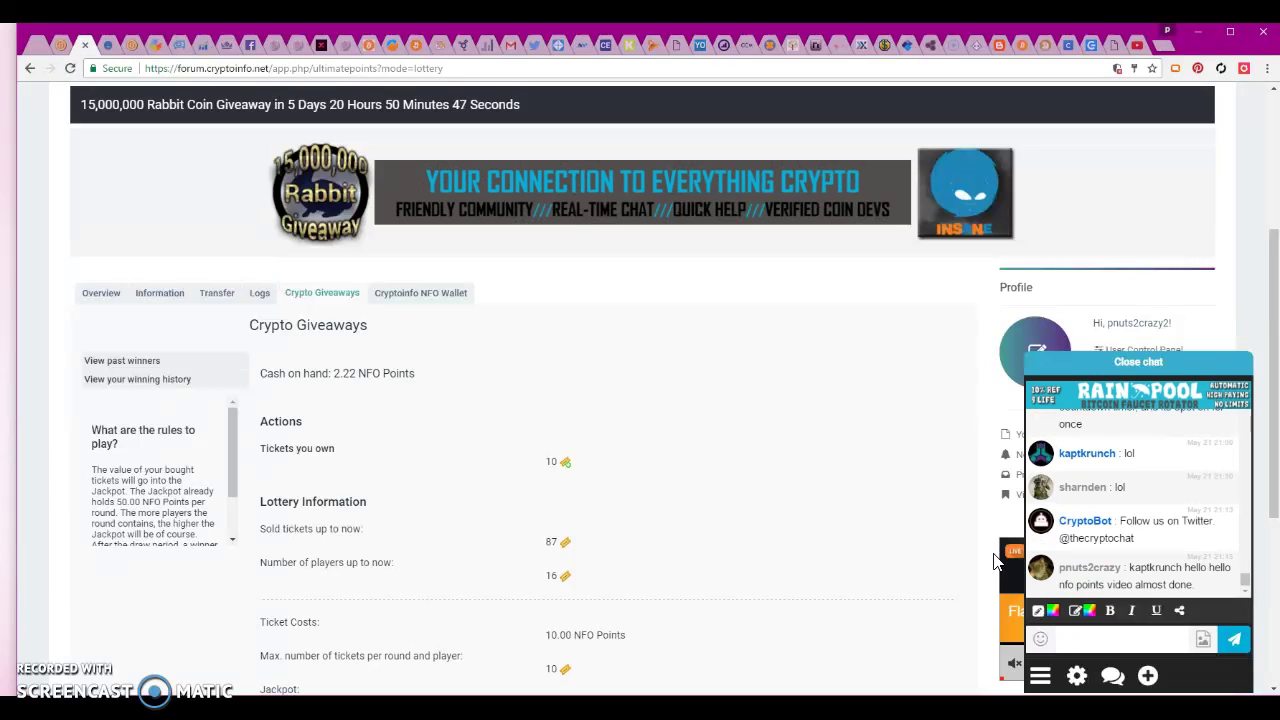
click(972, 567)
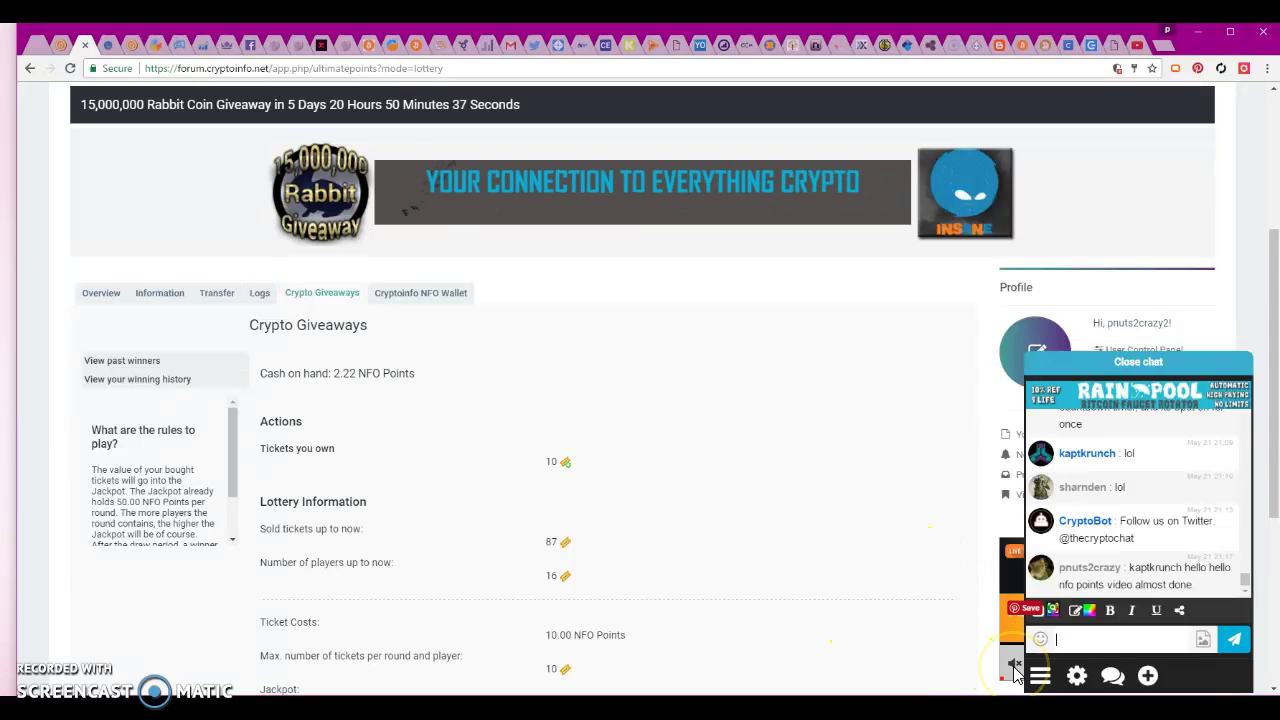
click(1122, 364)
- Play FlavorCoin Radio and turn its volume up, then mute and stop the stream
scroll(1118, 635, down, 1)
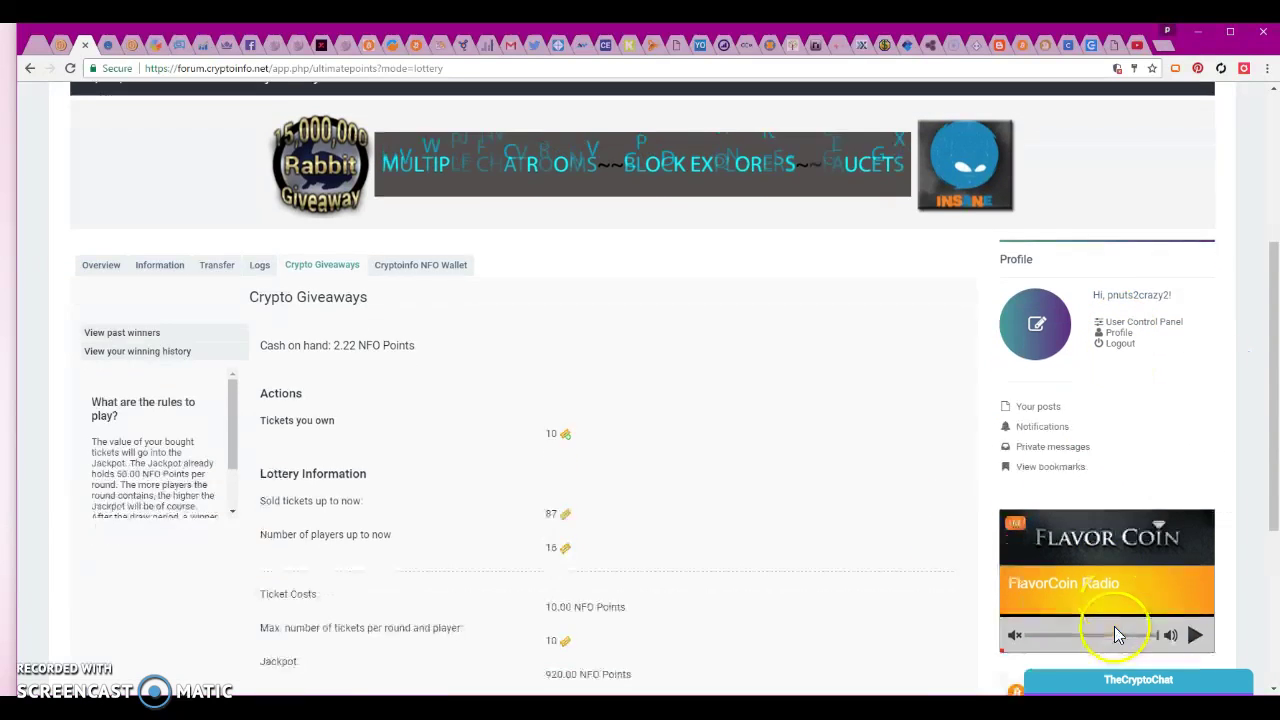
click(1198, 594)
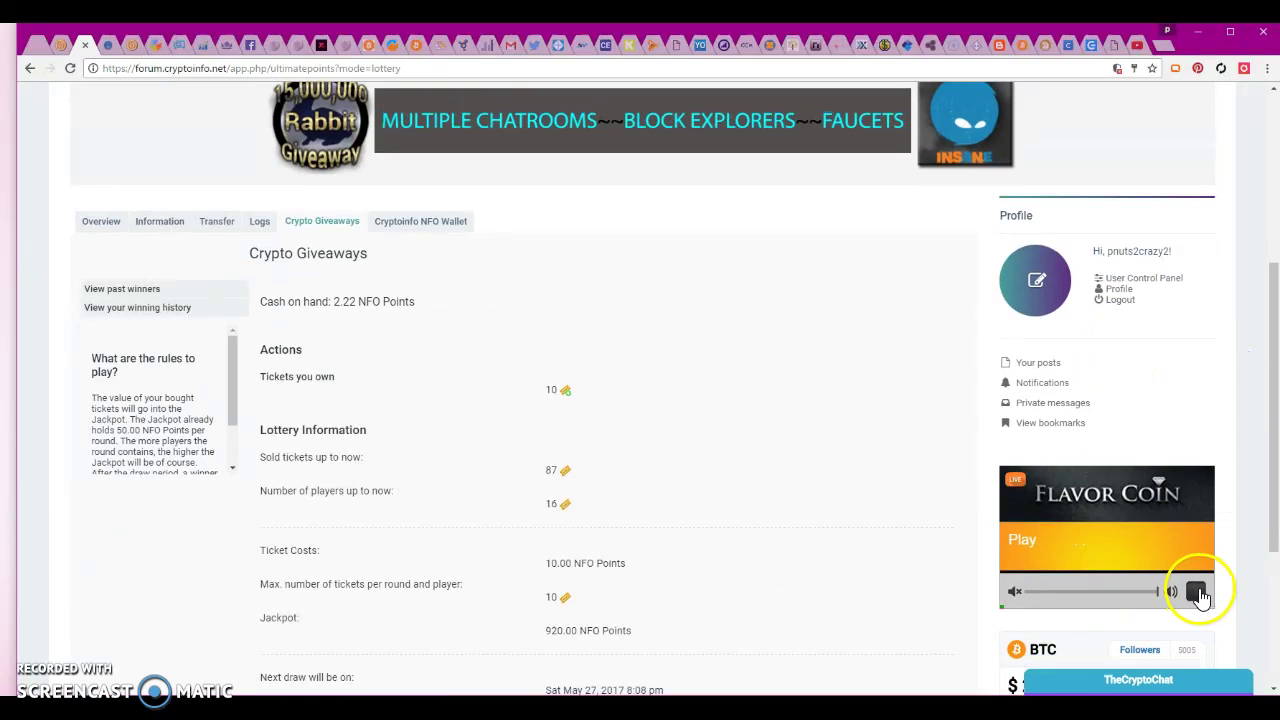
drag(1051, 599, 1172, 600)
click(1043, 578)
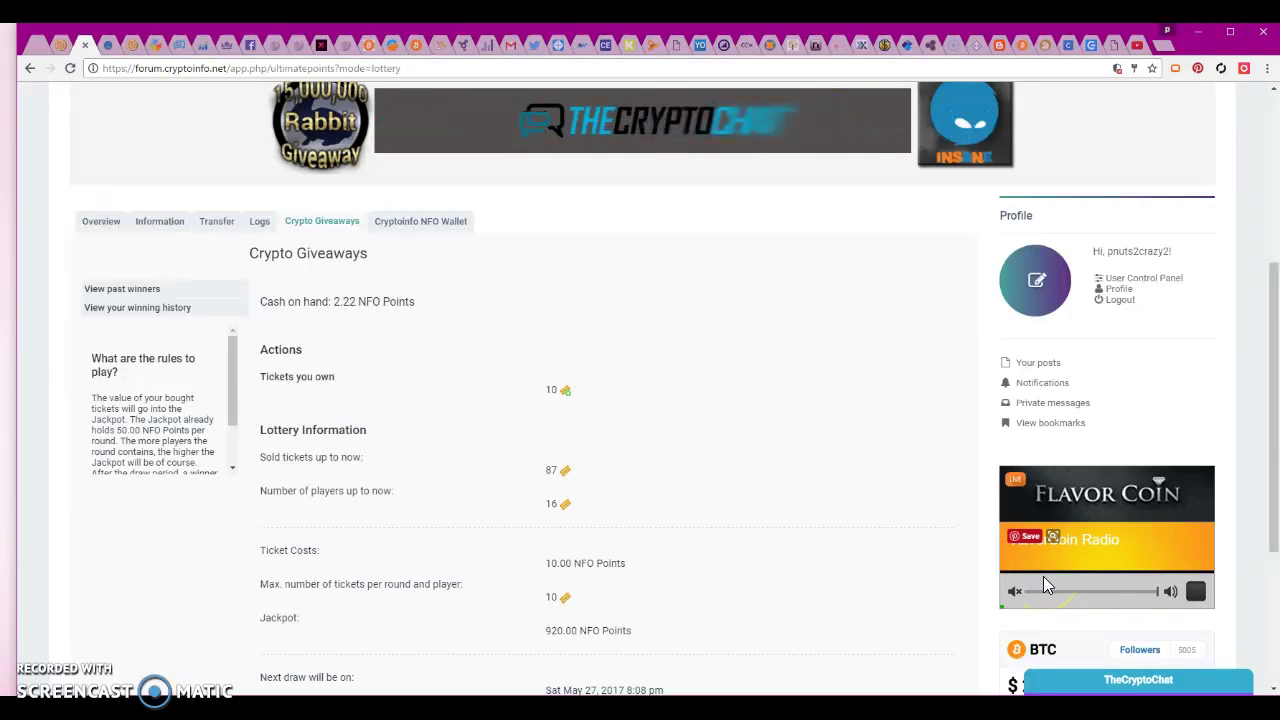
click(1014, 591)
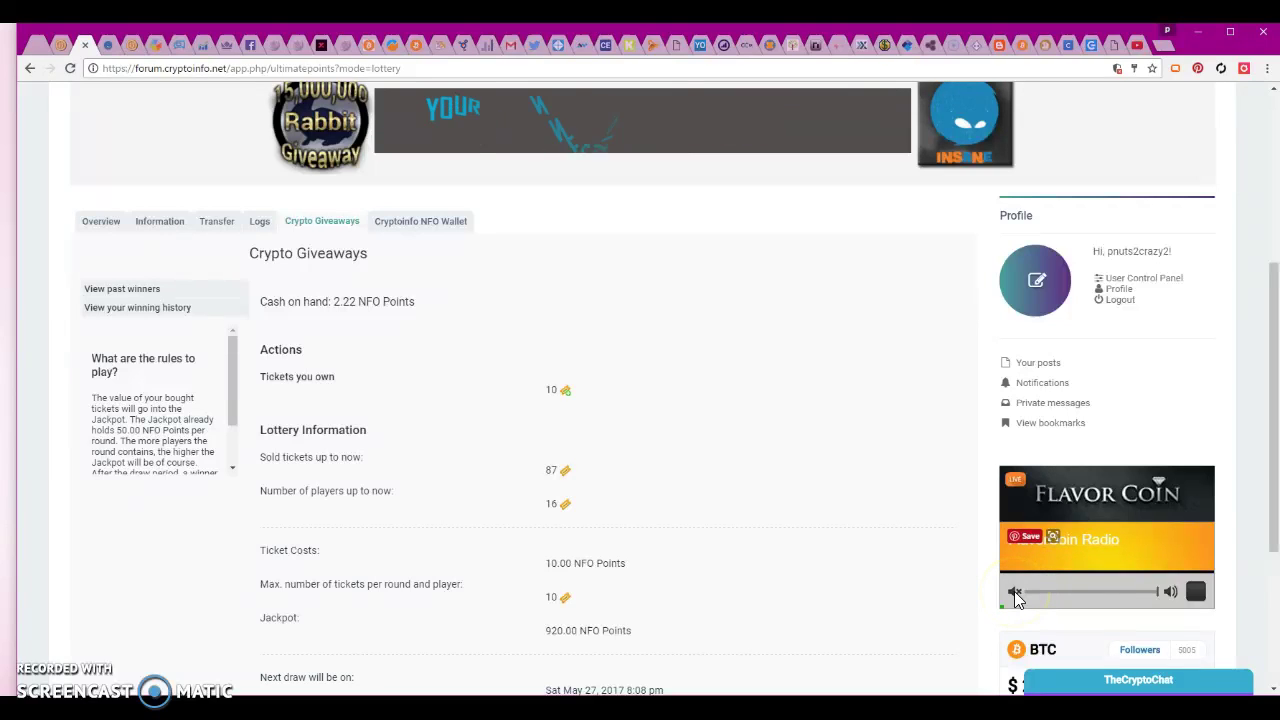
click(1198, 594)
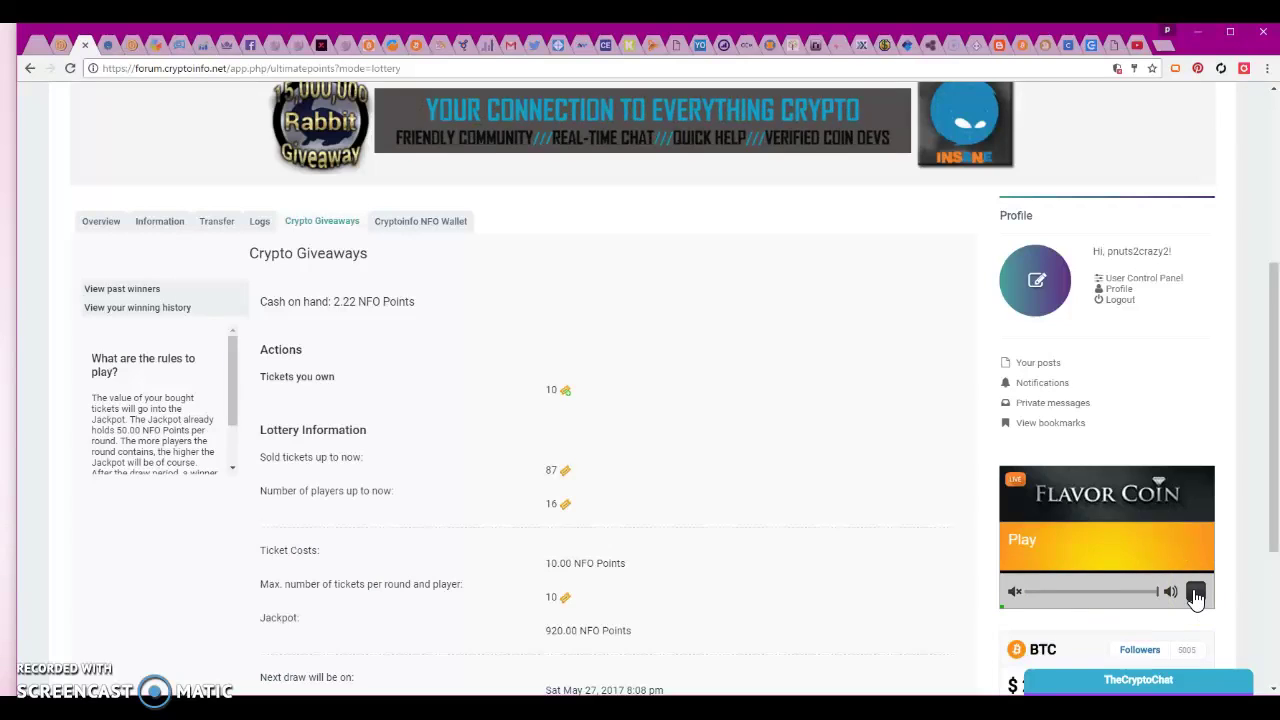
click(1182, 683)
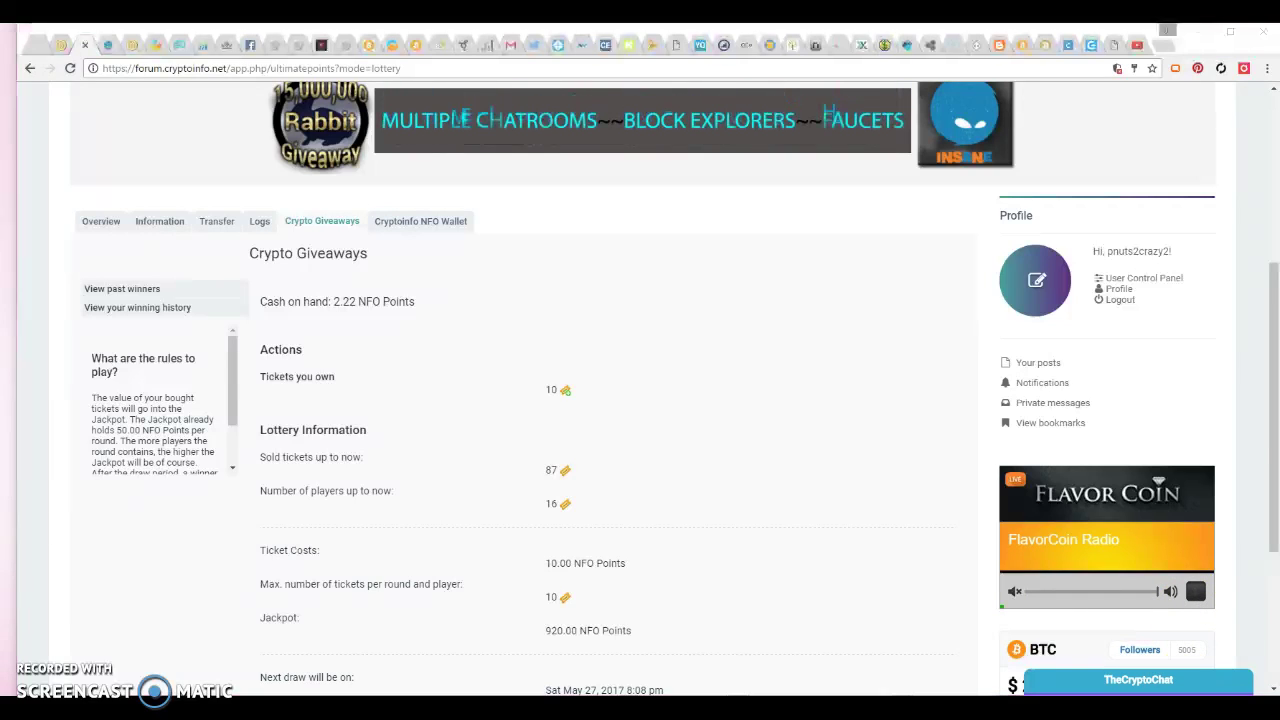